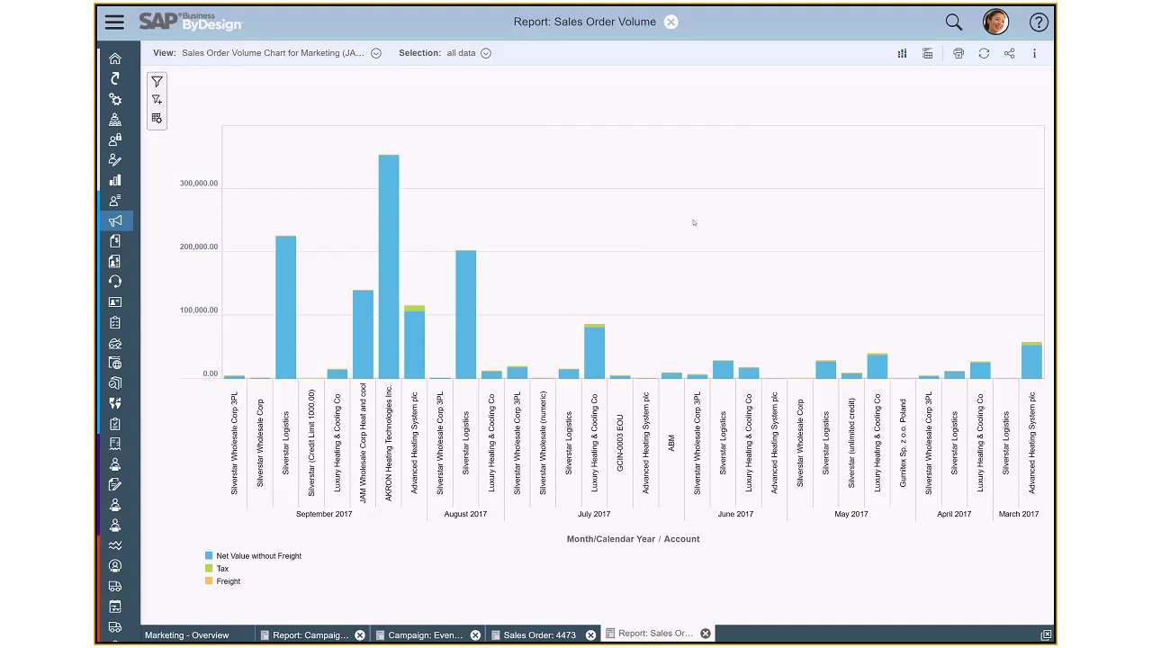
- Show the Sales Order Volume table beside the chart and export all 13 accounts to new target group 234
left_click(927, 55)
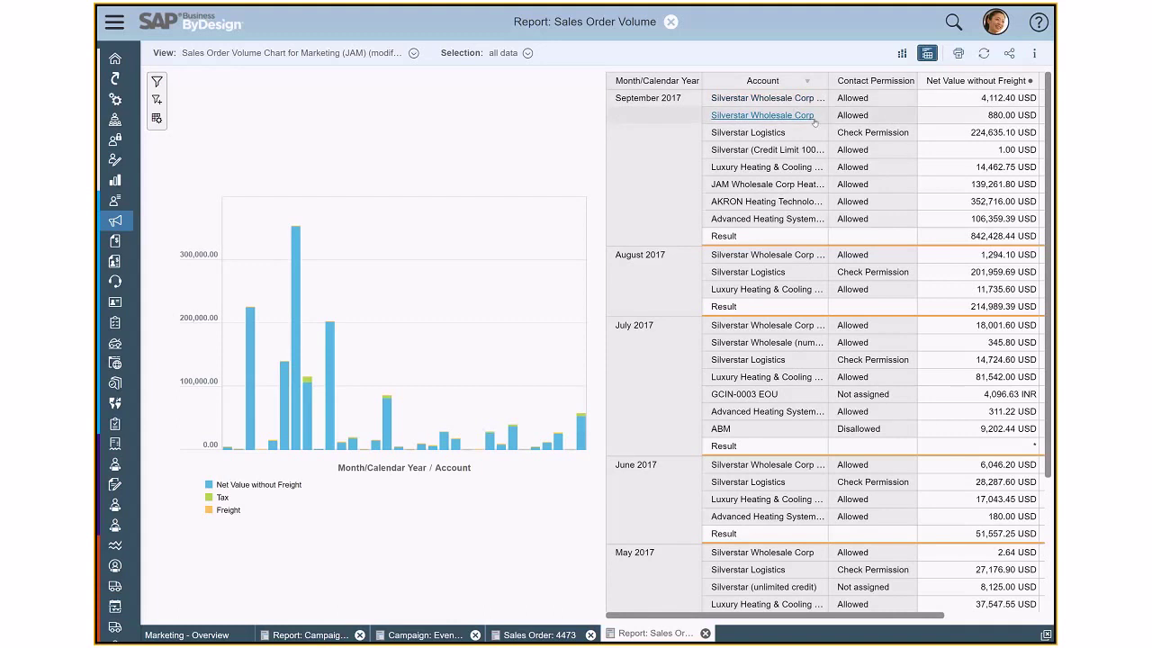
left_click(819, 120)
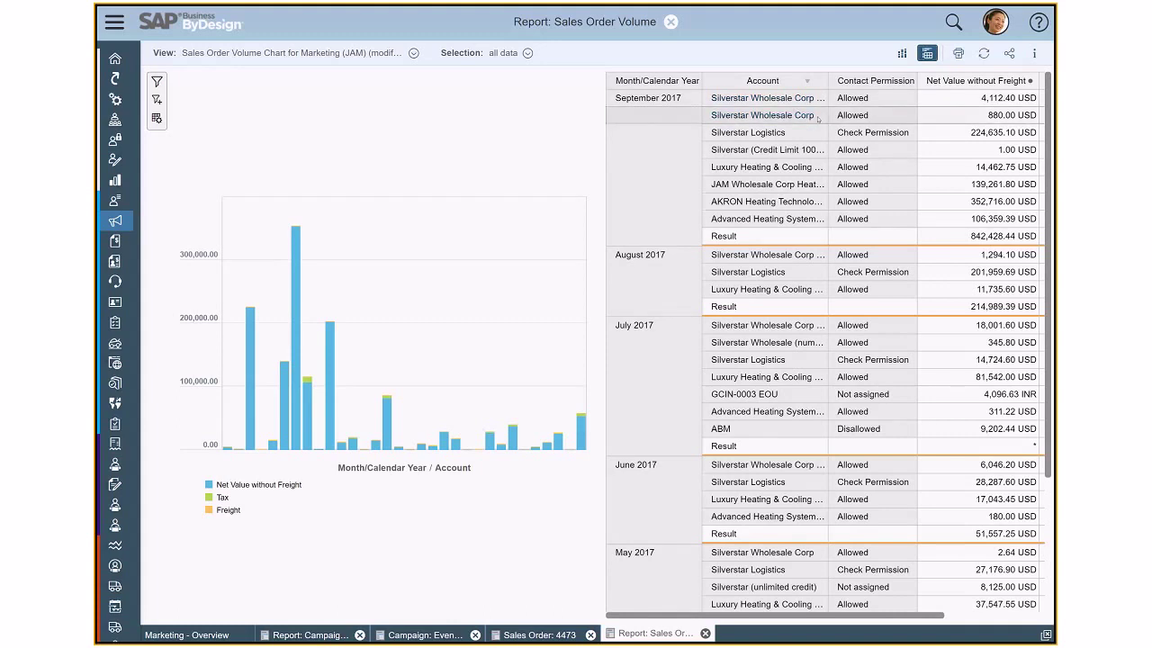
left_click(806, 116)
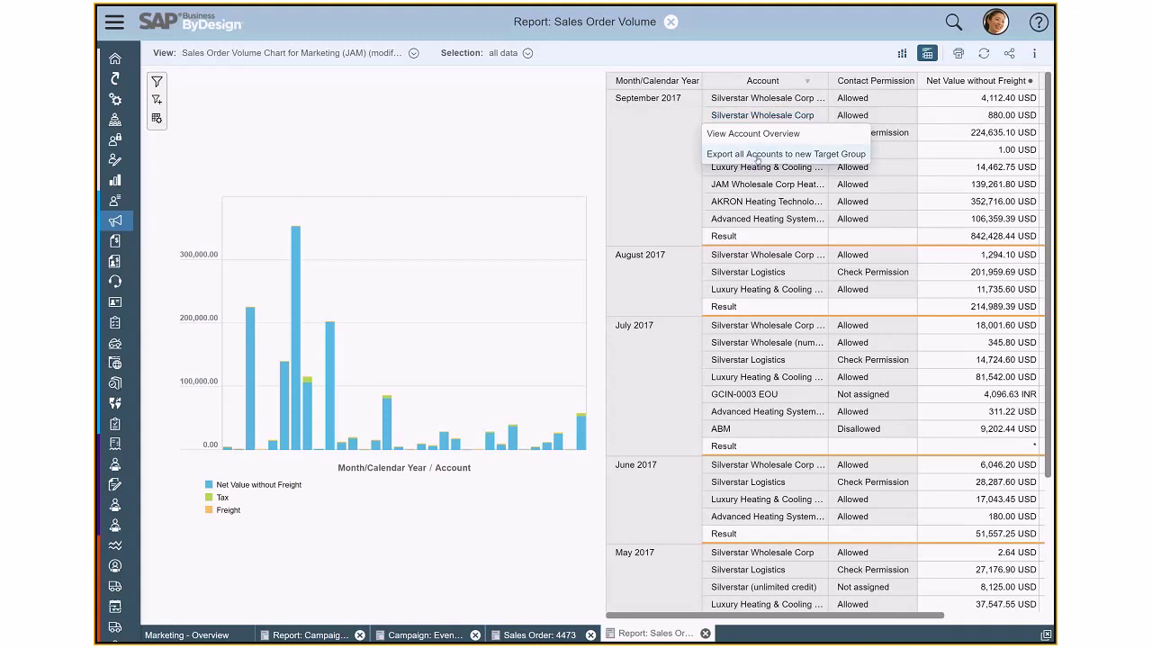
left_click(758, 157)
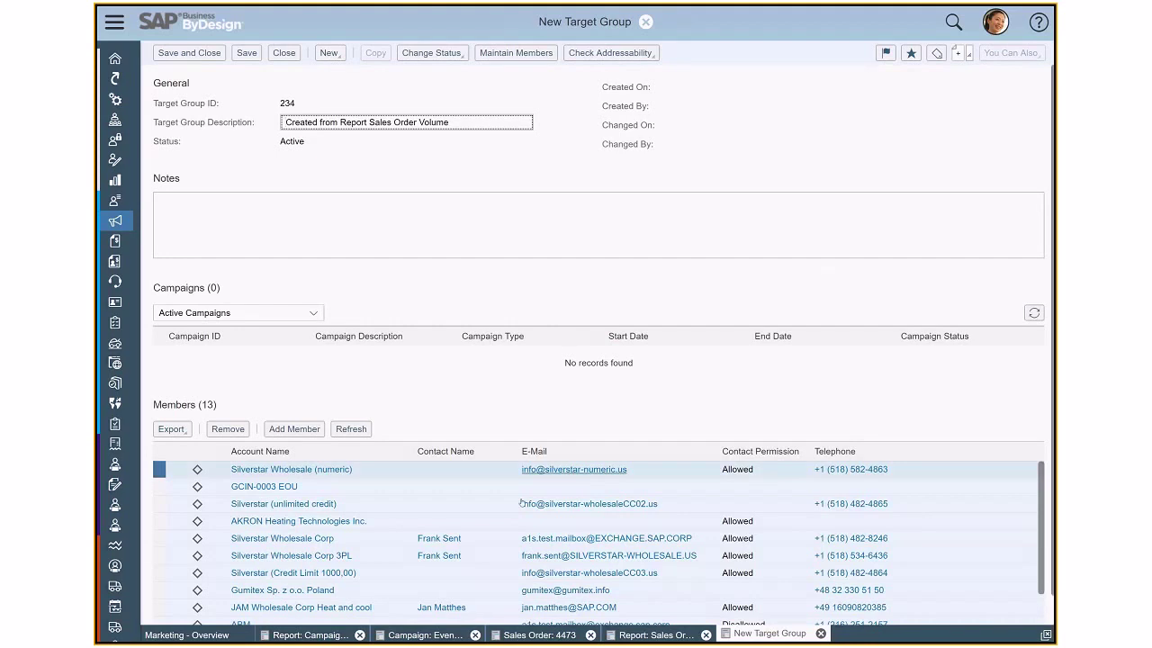
- Run the e-mail addressability check on target group 234, flagging the 4 members that cannot be e-mailed
scroll(513, 518, "down", 3)
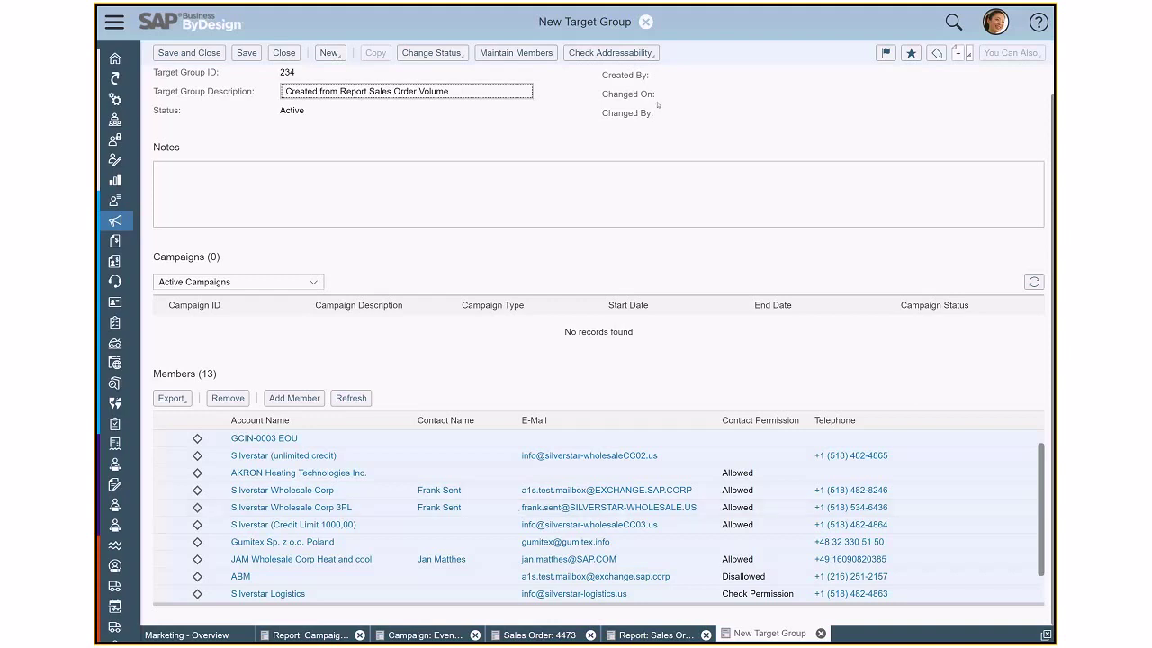
left_click(609, 54)
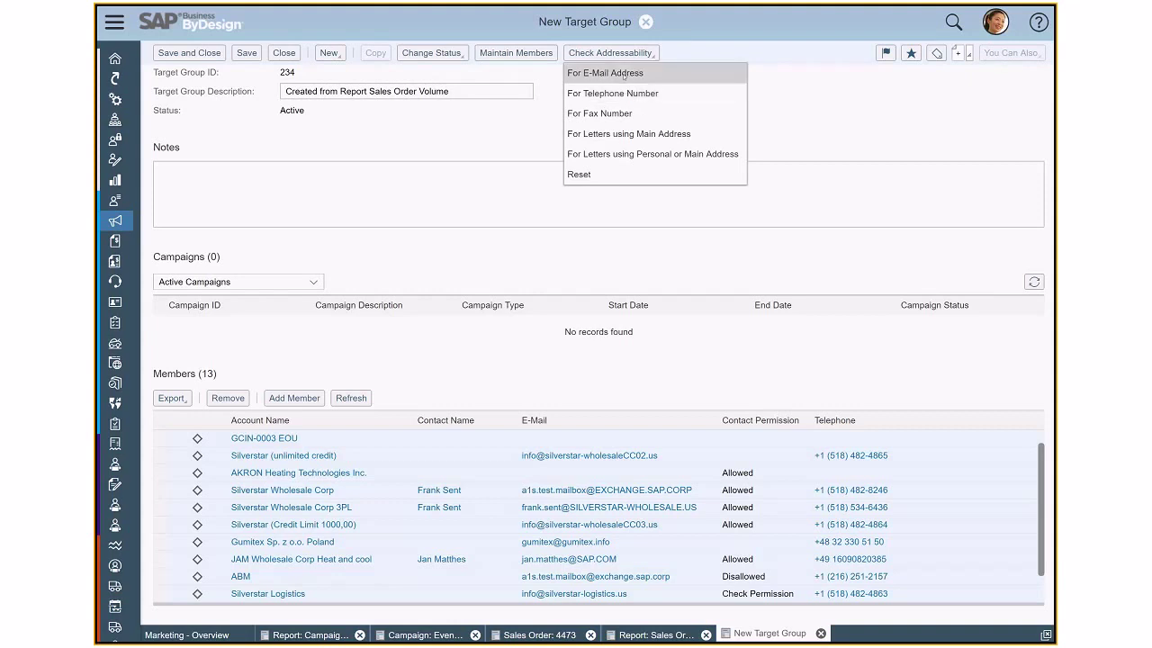
left_click(624, 74)
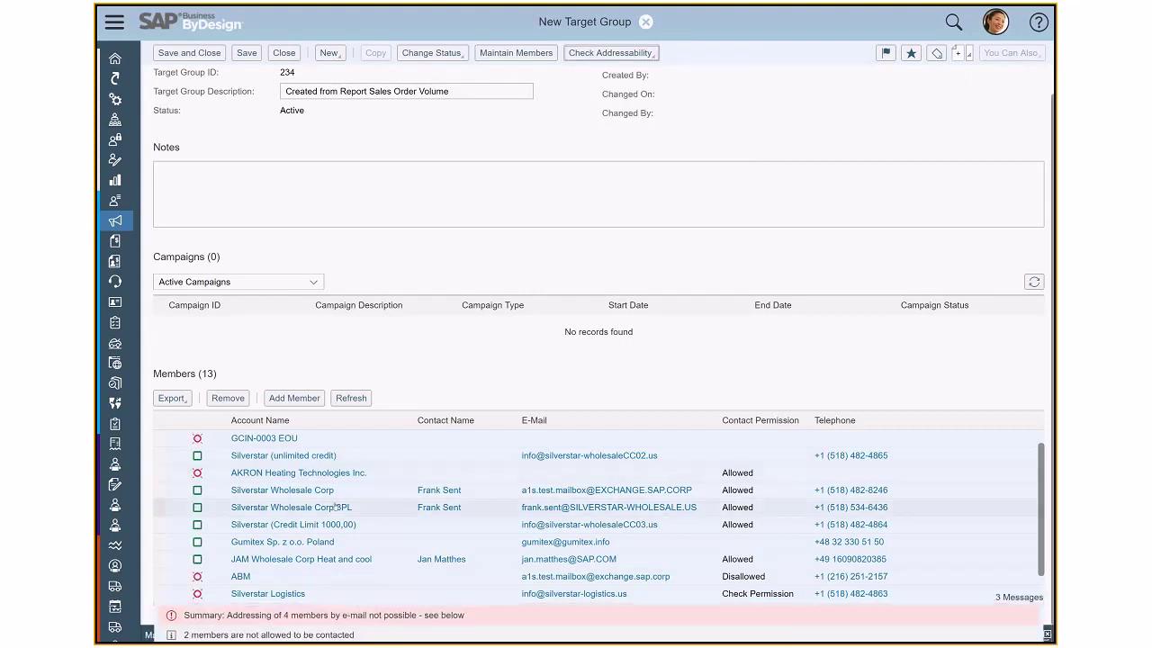
mouse_move(197, 439)
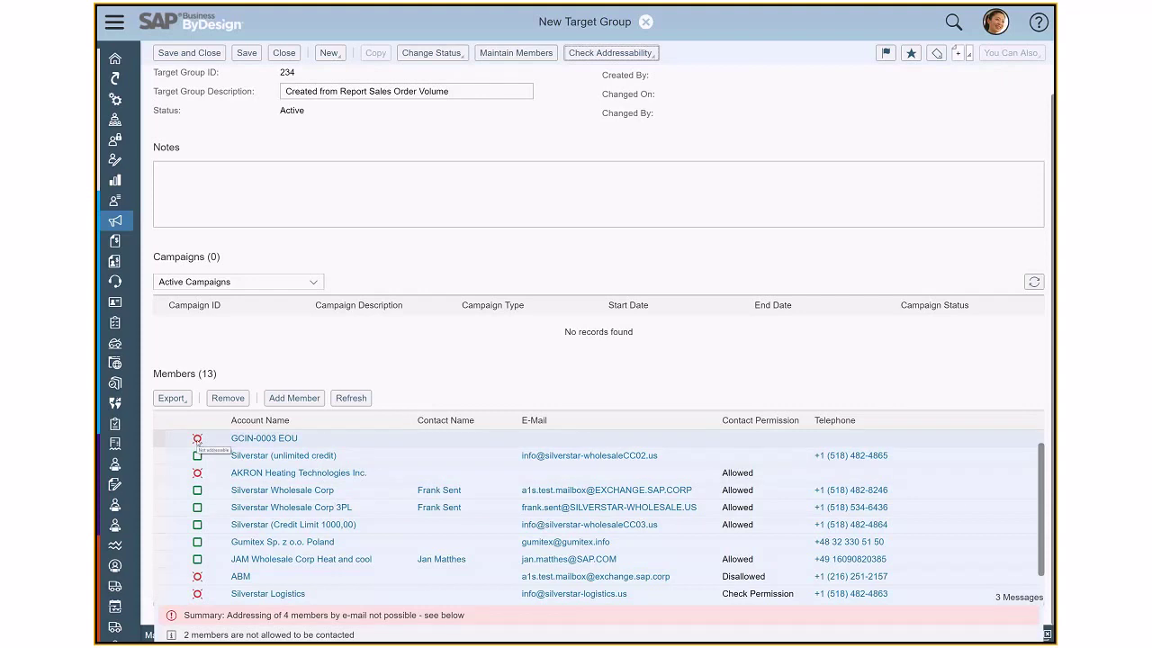
mouse_move(198, 489)
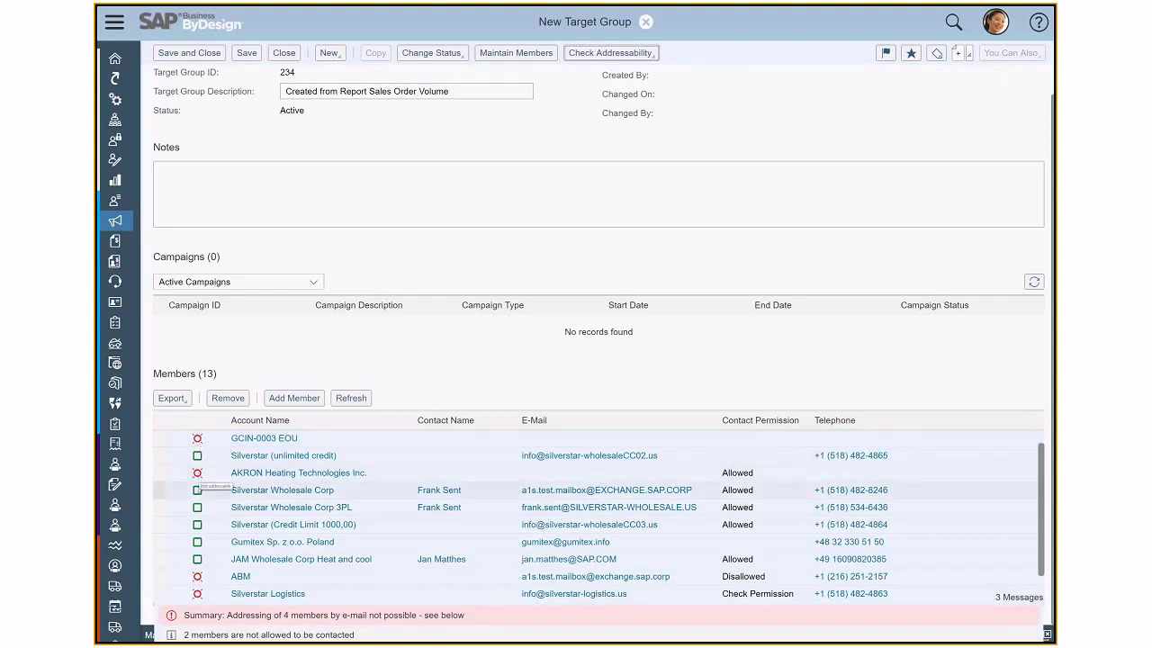
- Search accounts with ABC Classification A-Account and add all results to target group 234
left_click(528, 54)
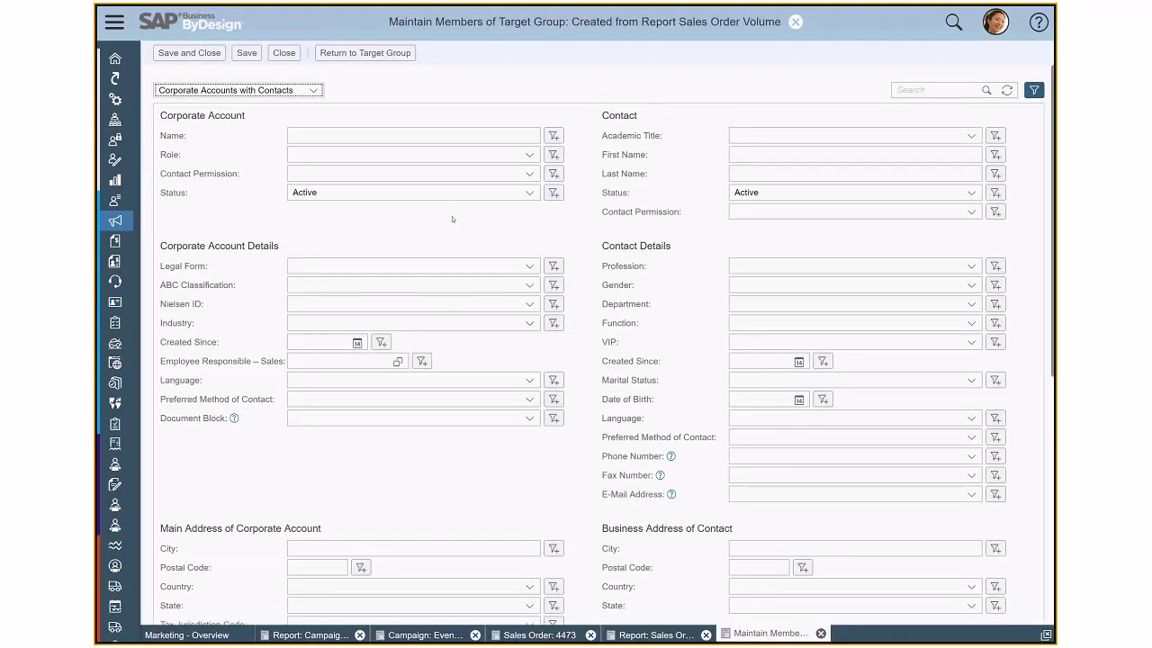
left_click(296, 284)
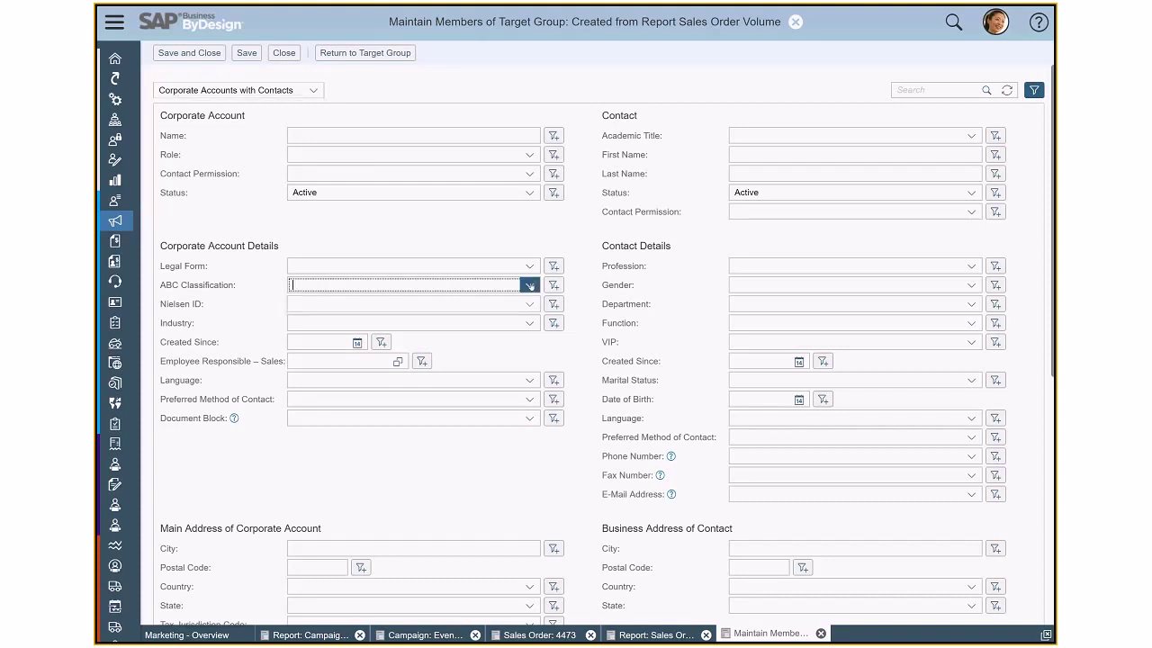
left_click(322, 303)
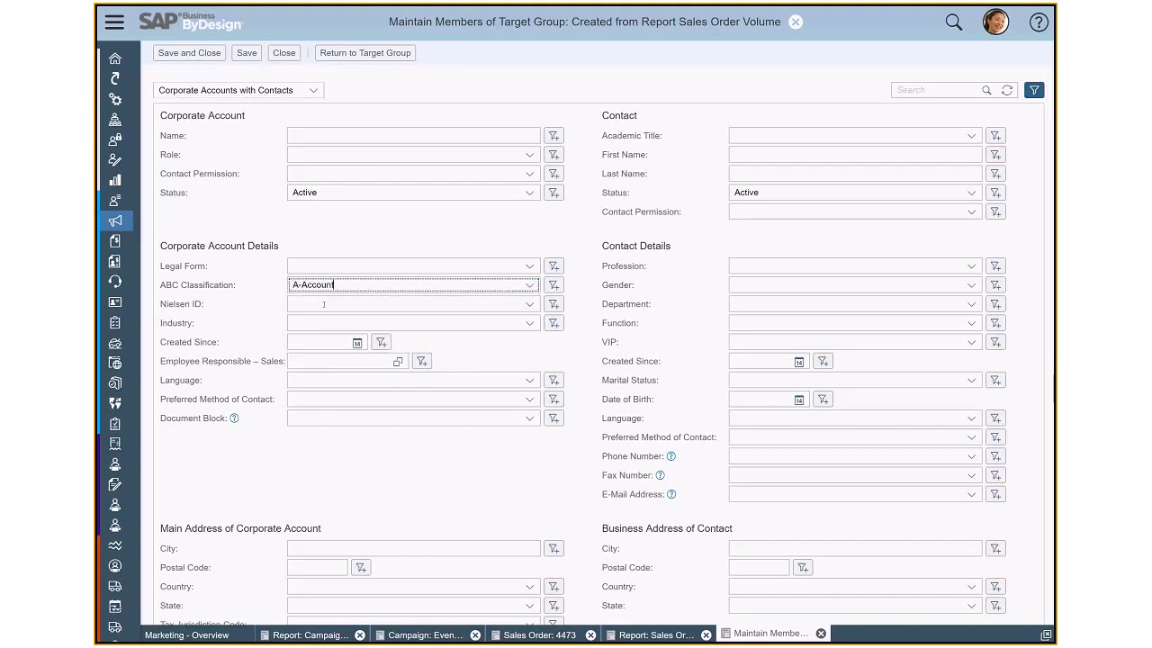
scroll(435, 468, "down", 5)
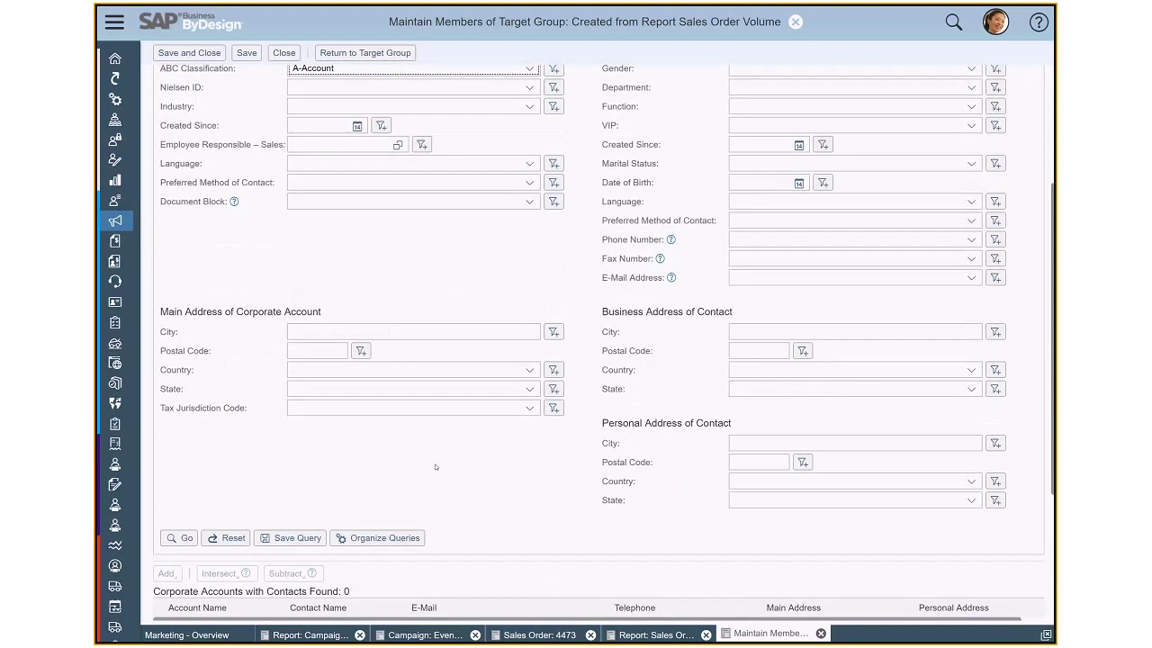
left_click(180, 404)
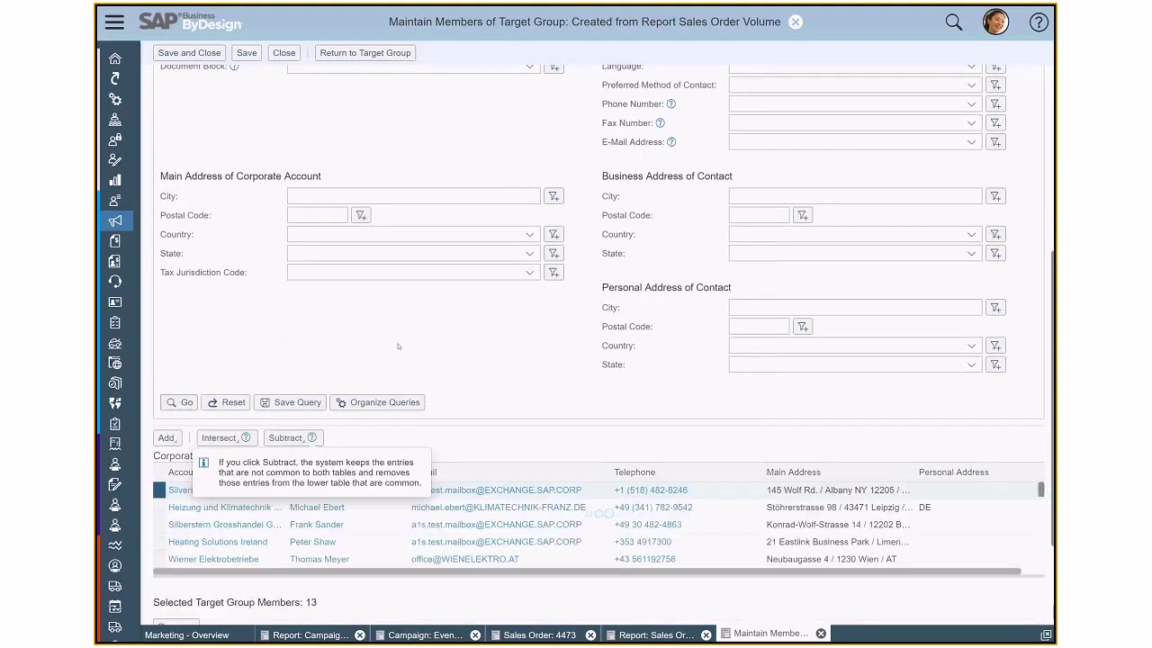
scroll(398, 345, "down", 2)
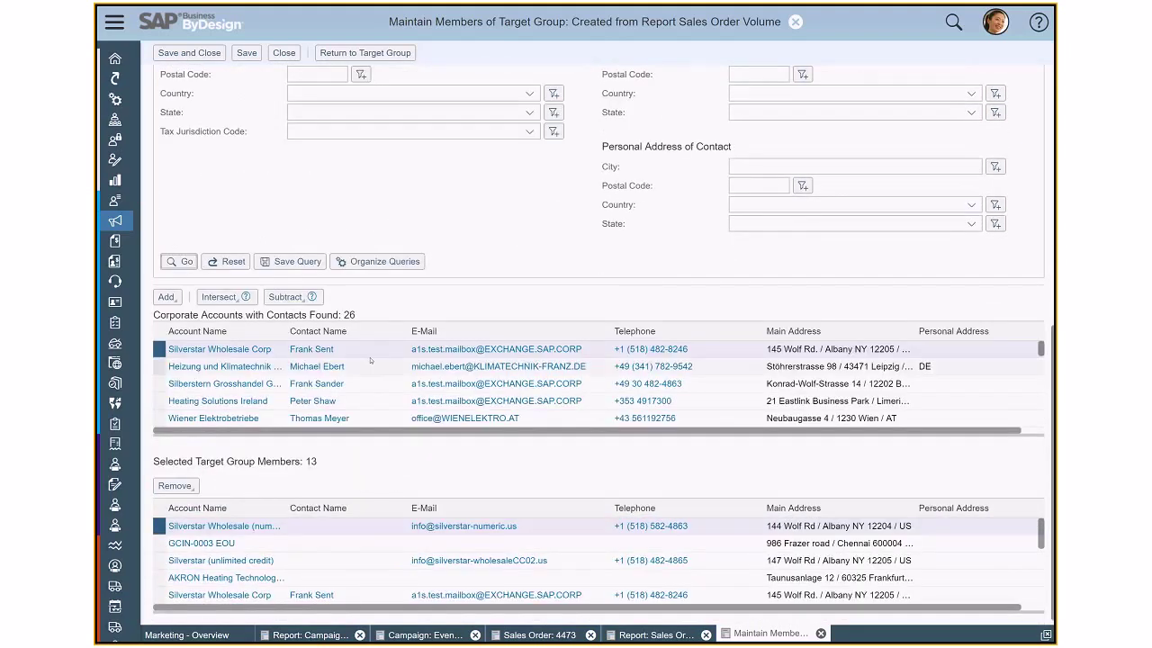
scroll(370, 363, "down", 1)
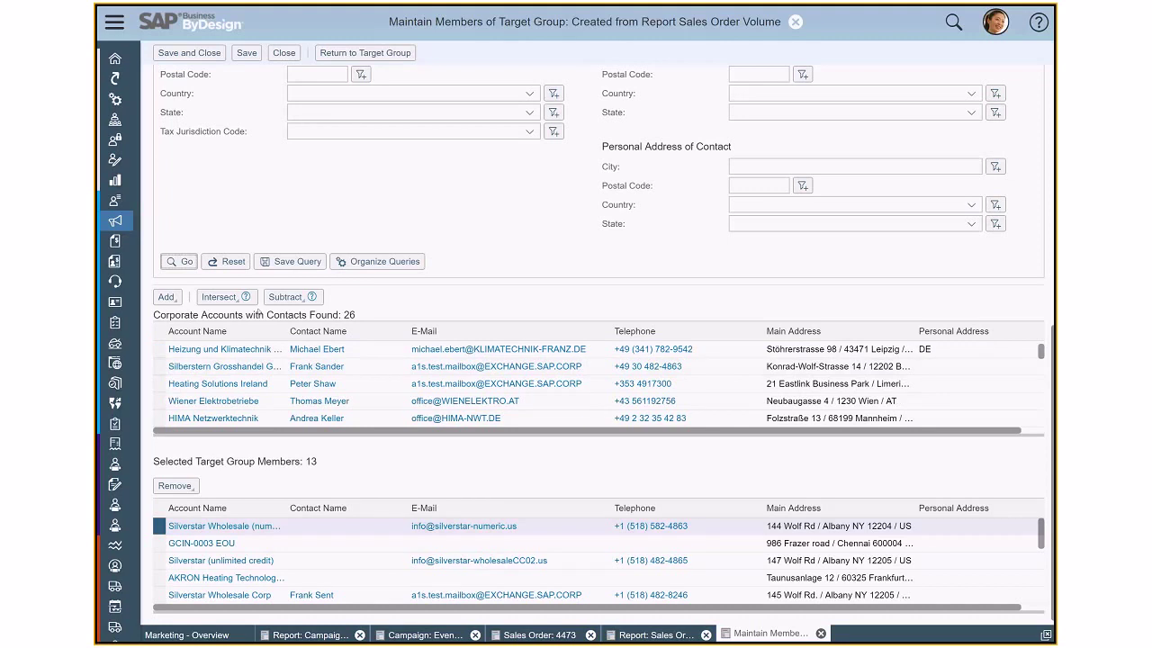
left_click(173, 299)
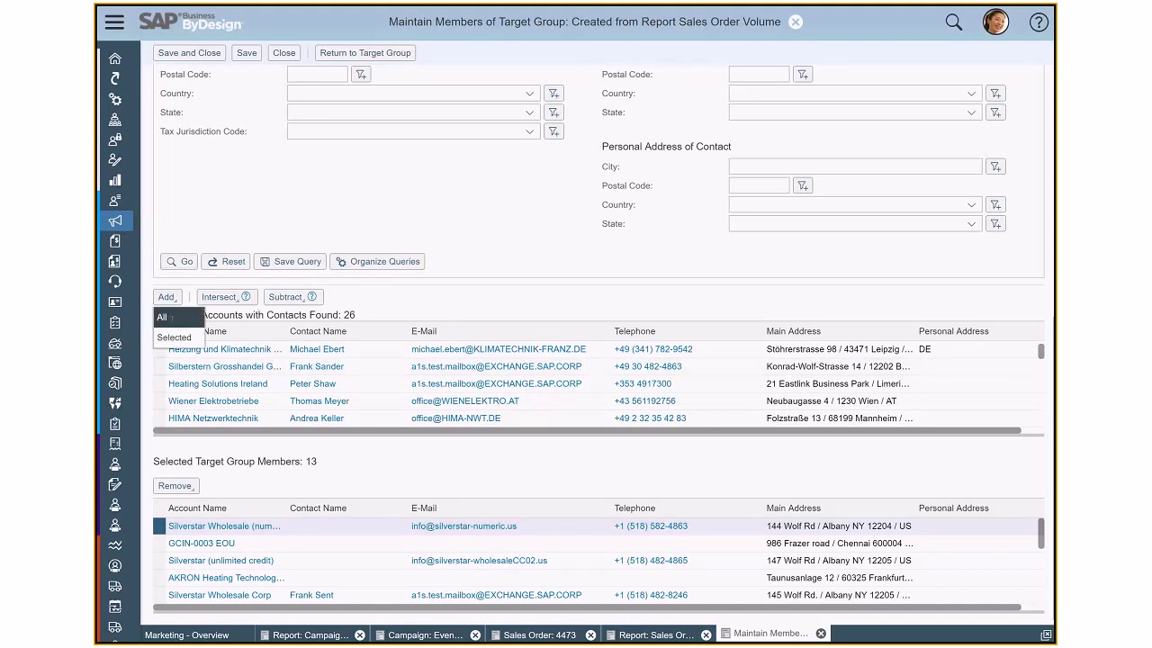
left_click(173, 320)
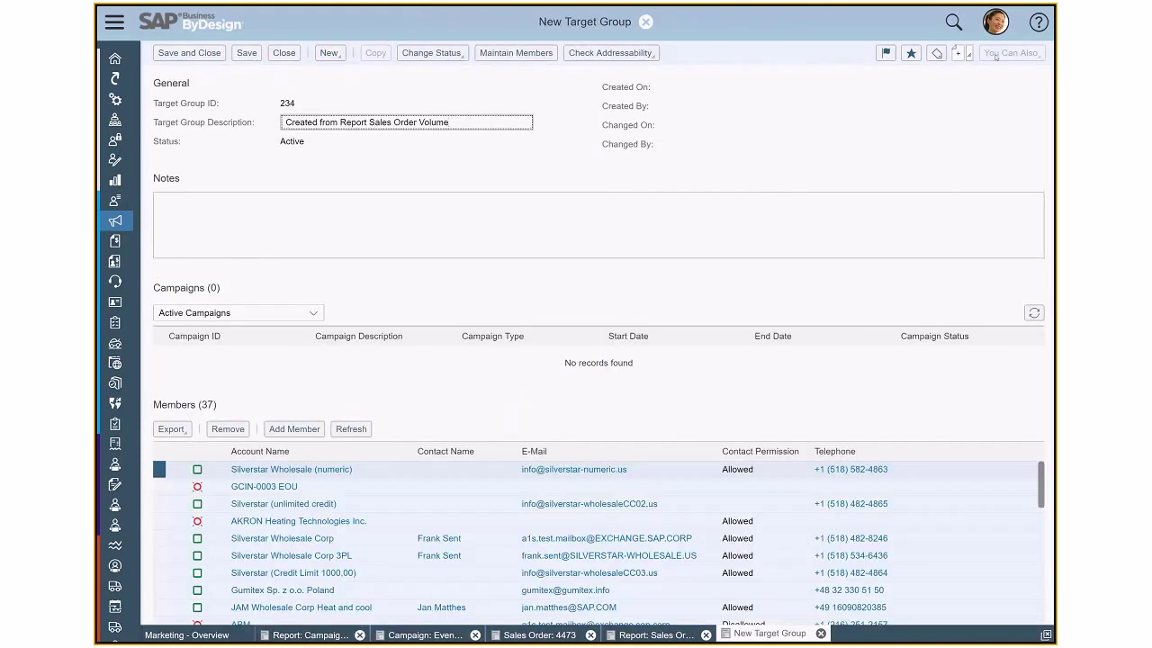
- Save target group 234 and switch to campaign 185, Event Invitation October (JAM)
left_click(246, 54)
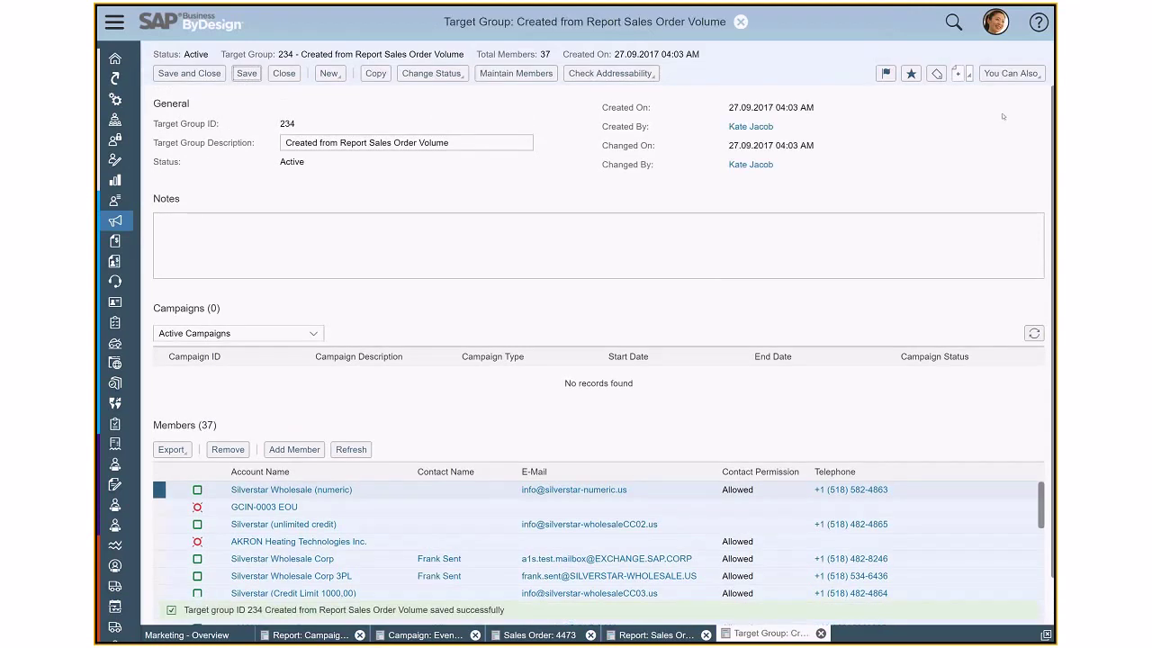
left_click(1011, 73)
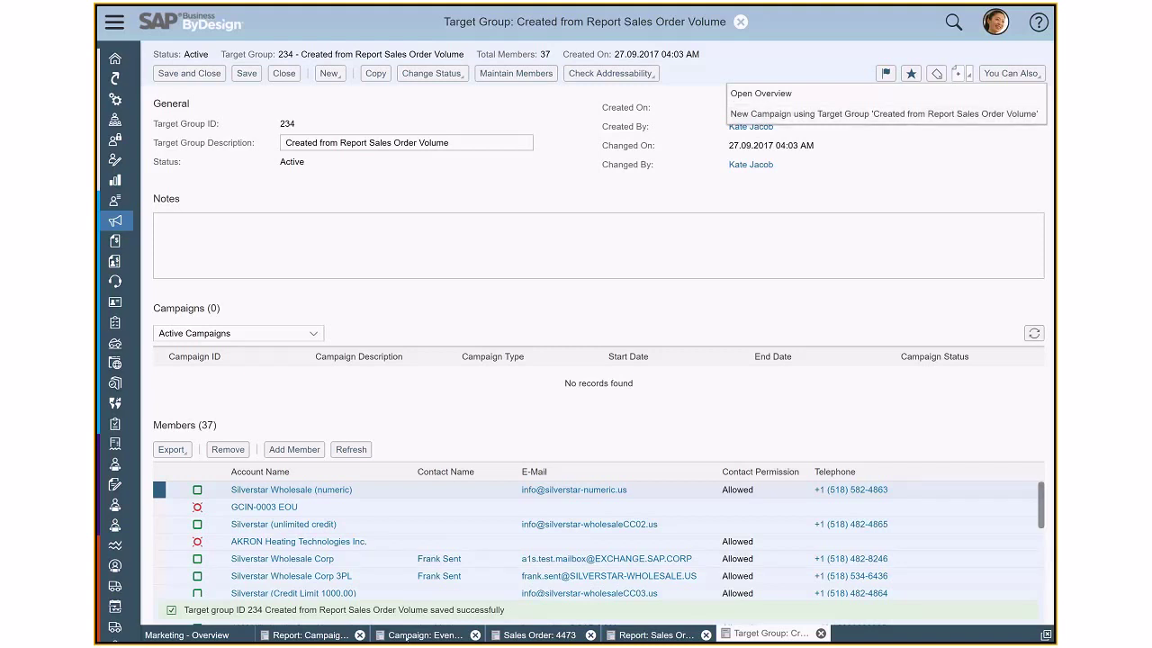
left_click(405, 635)
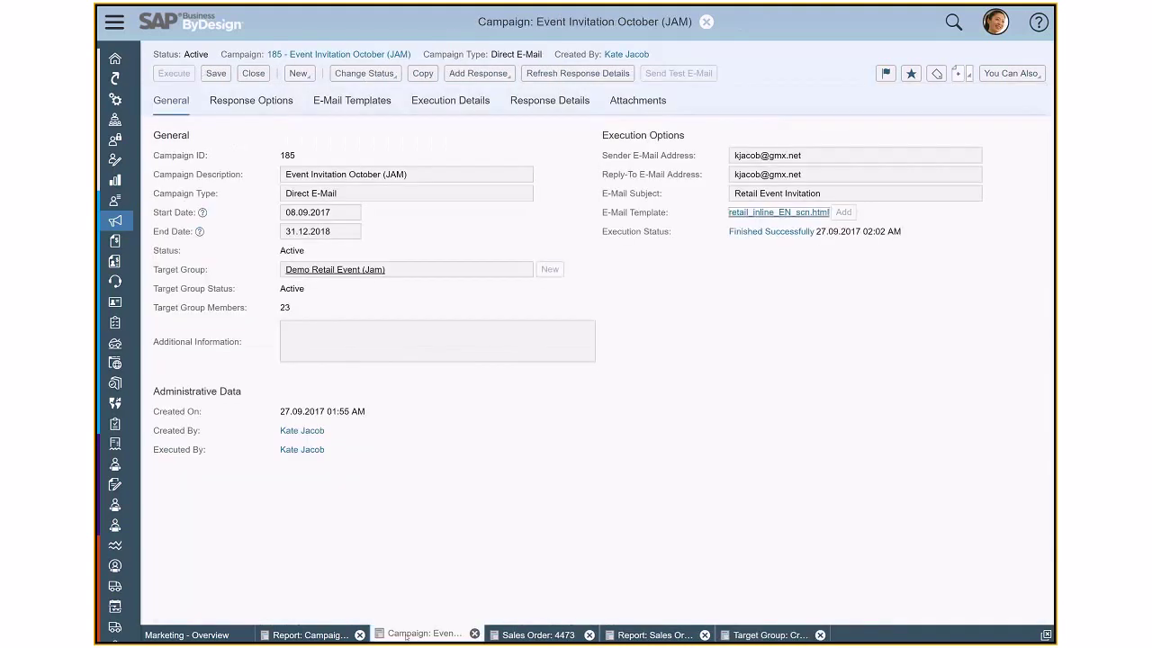
- Display campaign 185's English default, German, Spanish and French e-mail templates
left_click(330, 102)
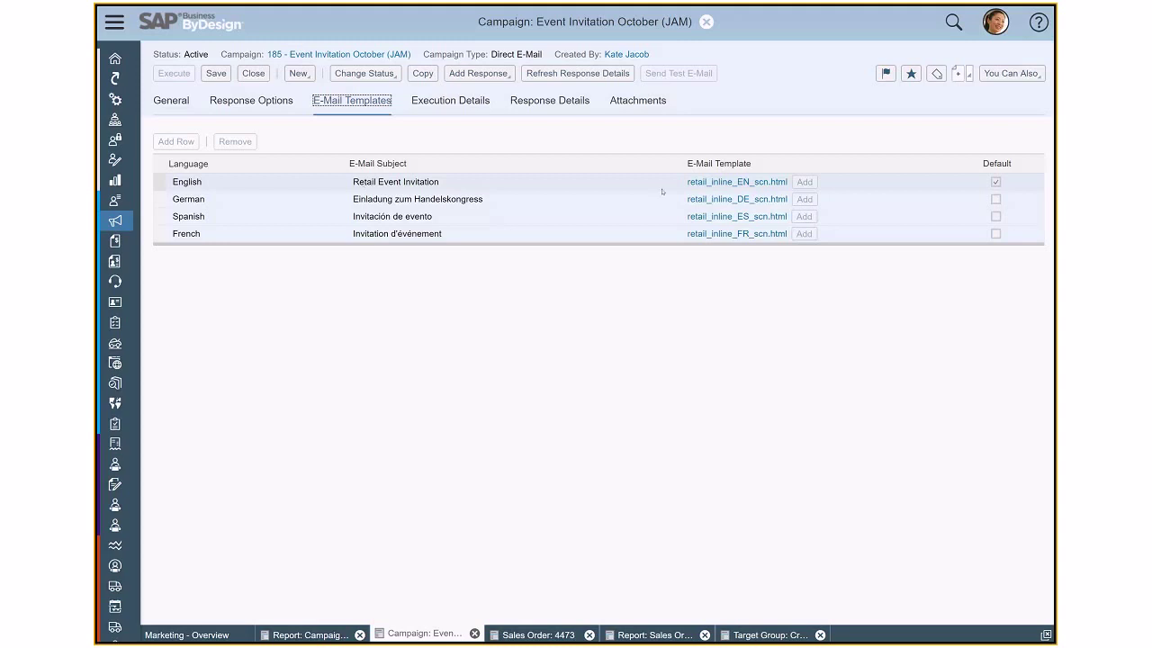
left_click(706, 182)
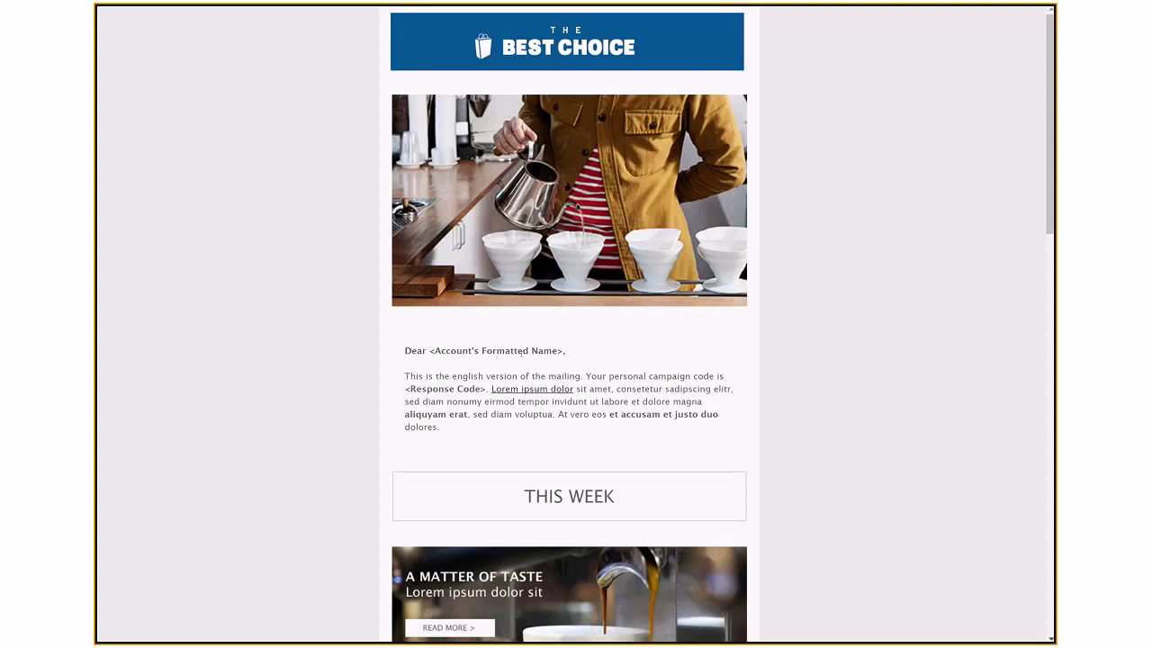
left_click_drag(564, 351, 429, 350)
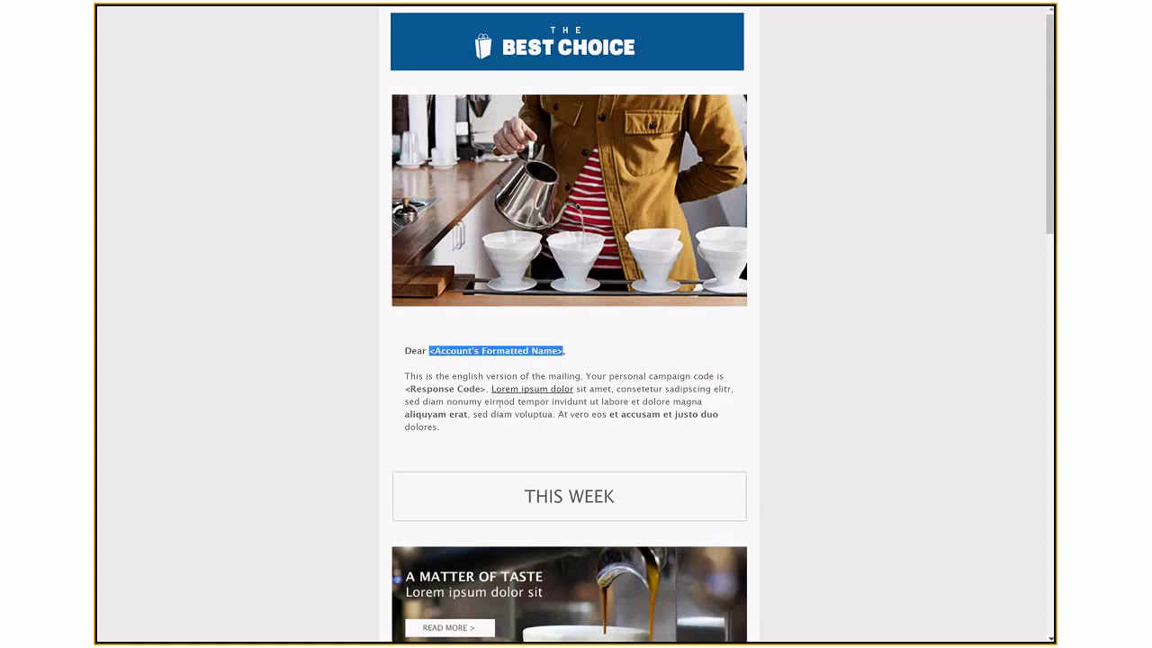
left_click_drag(485, 389, 405, 389)
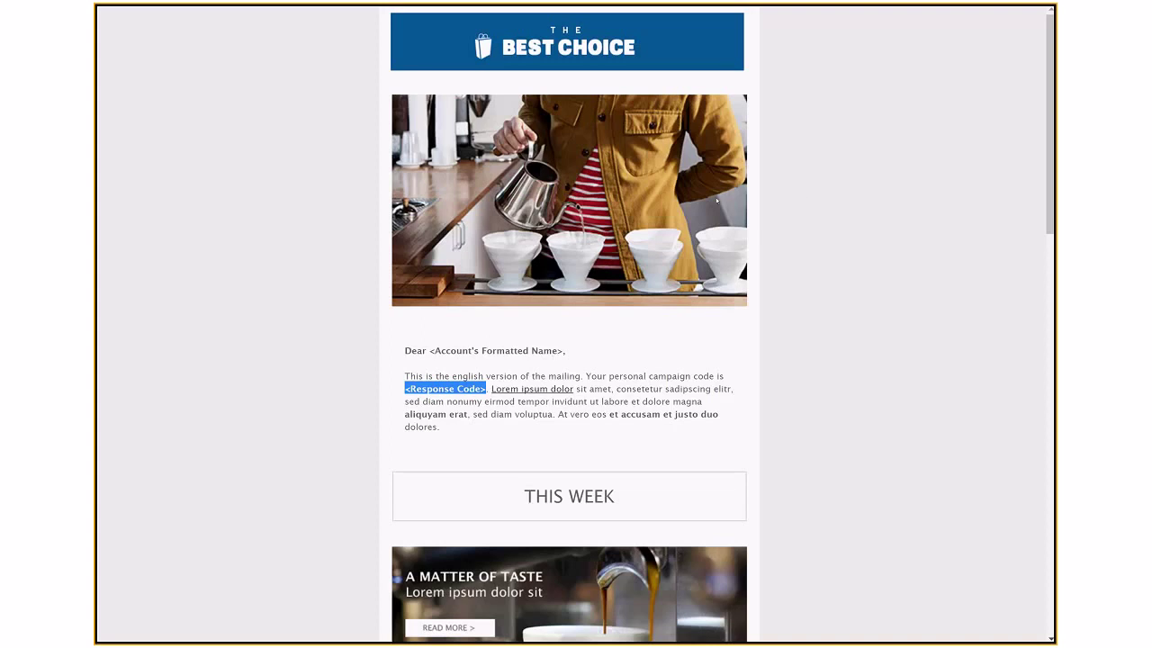
key("ctrl+w")
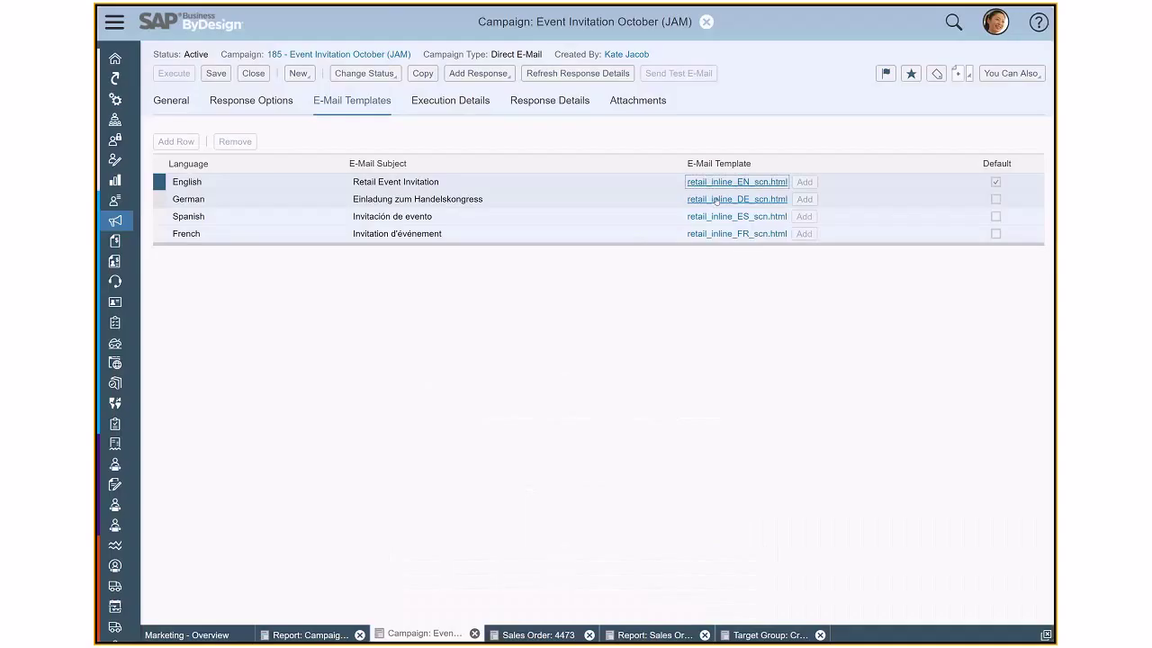
- Show campaign 185's response details: 85.71% response rate, 10,278.40 USD sales order volume
left_click(537, 104)
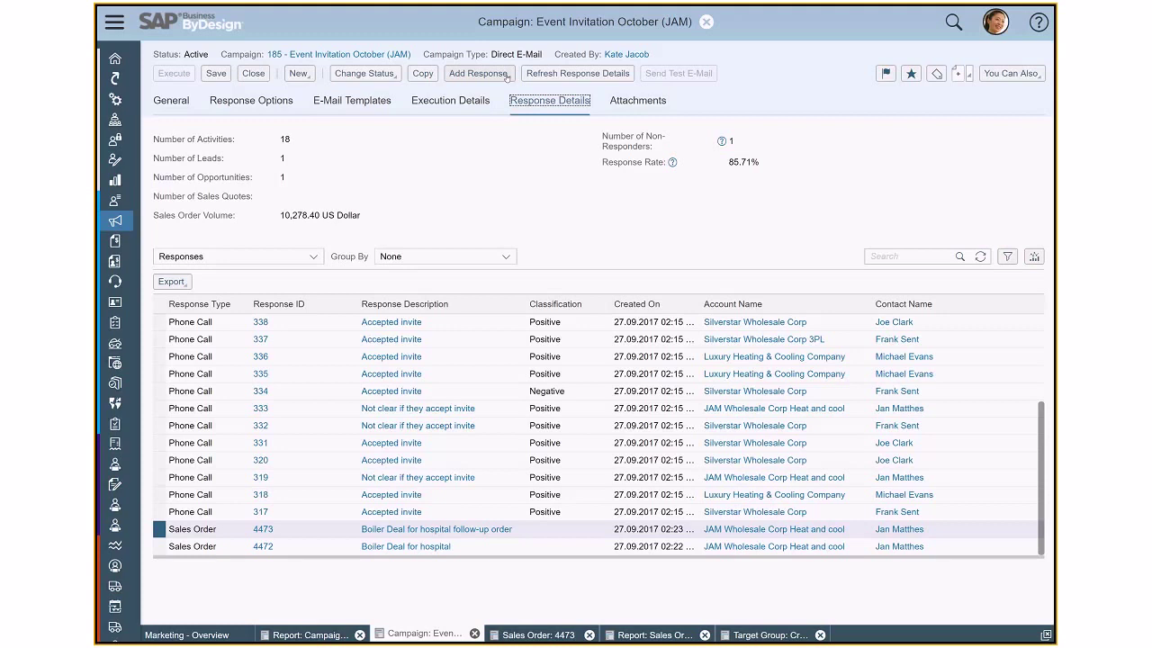
- Review the Add Response options without adding one, then select phone call response 334
left_click(508, 79)
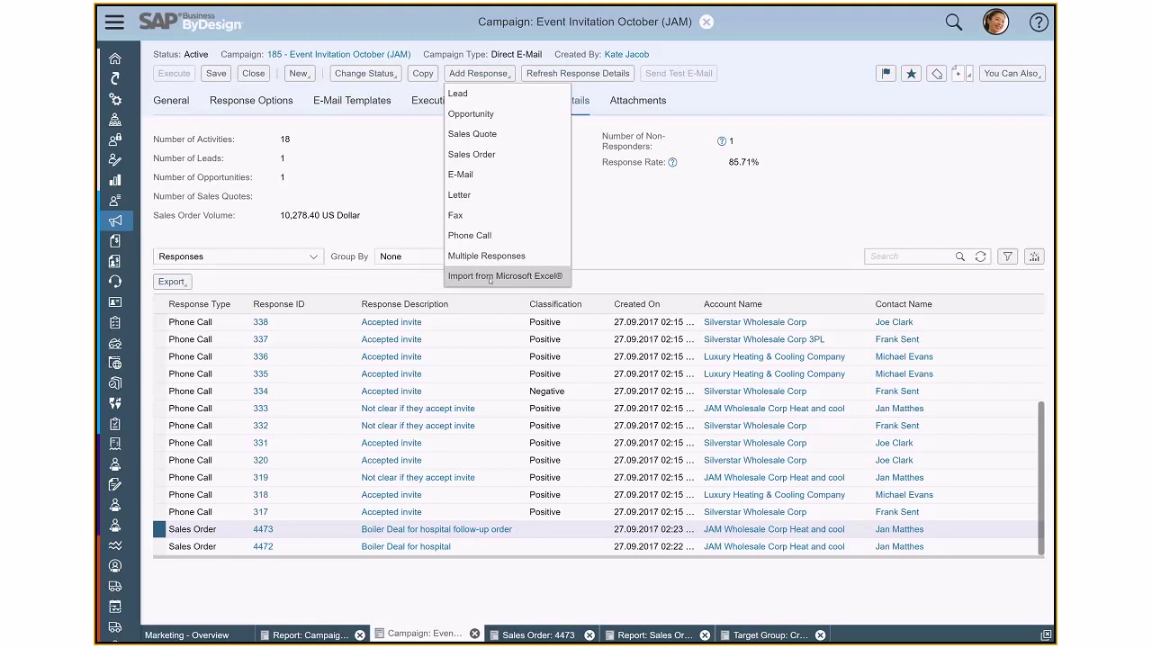
left_click(600, 229)
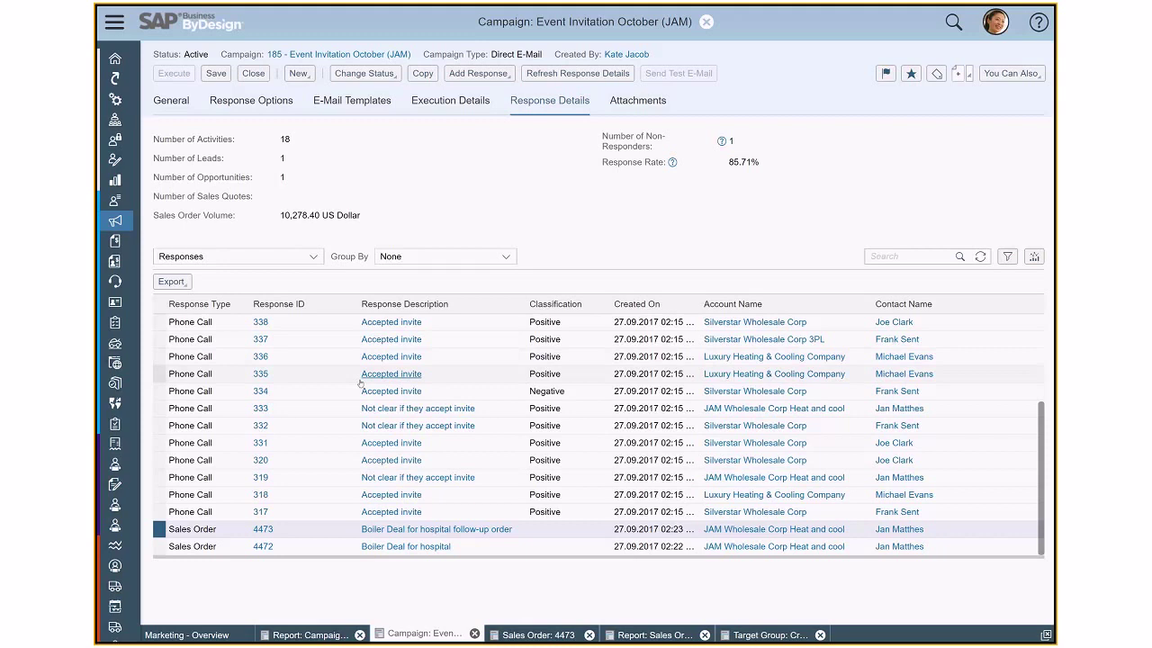
left_click(331, 391)
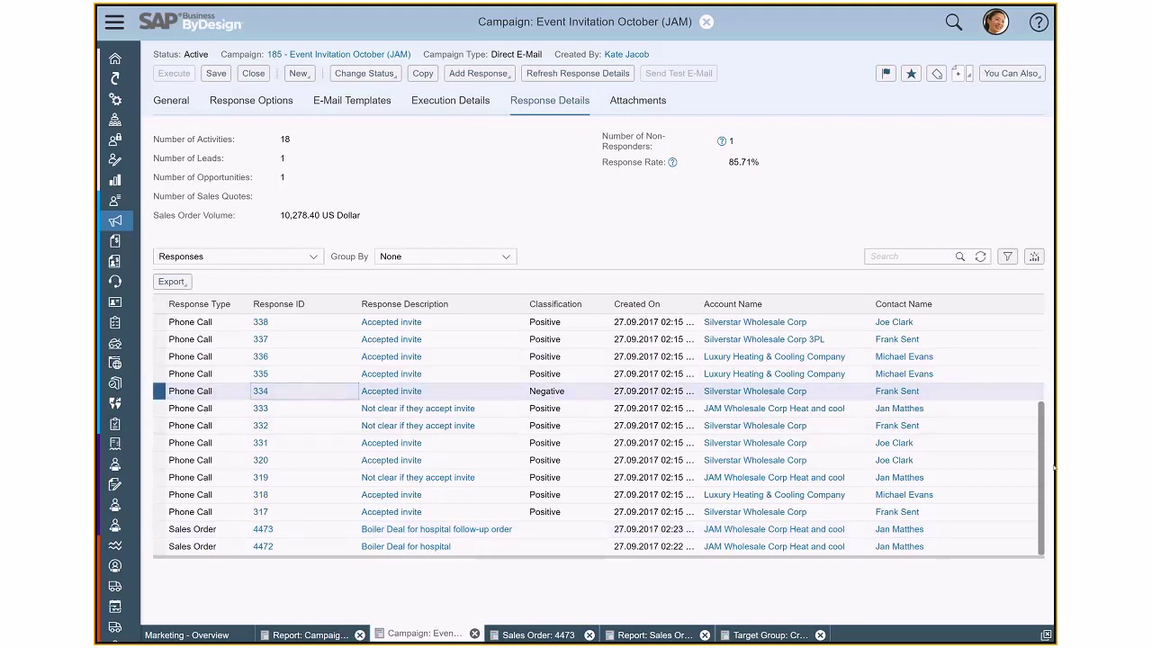
mouse_move(1041, 468)
left_mouse_down()
mouse_move(1039, 385)
mouse_move(1032, 473)
left_mouse_up()
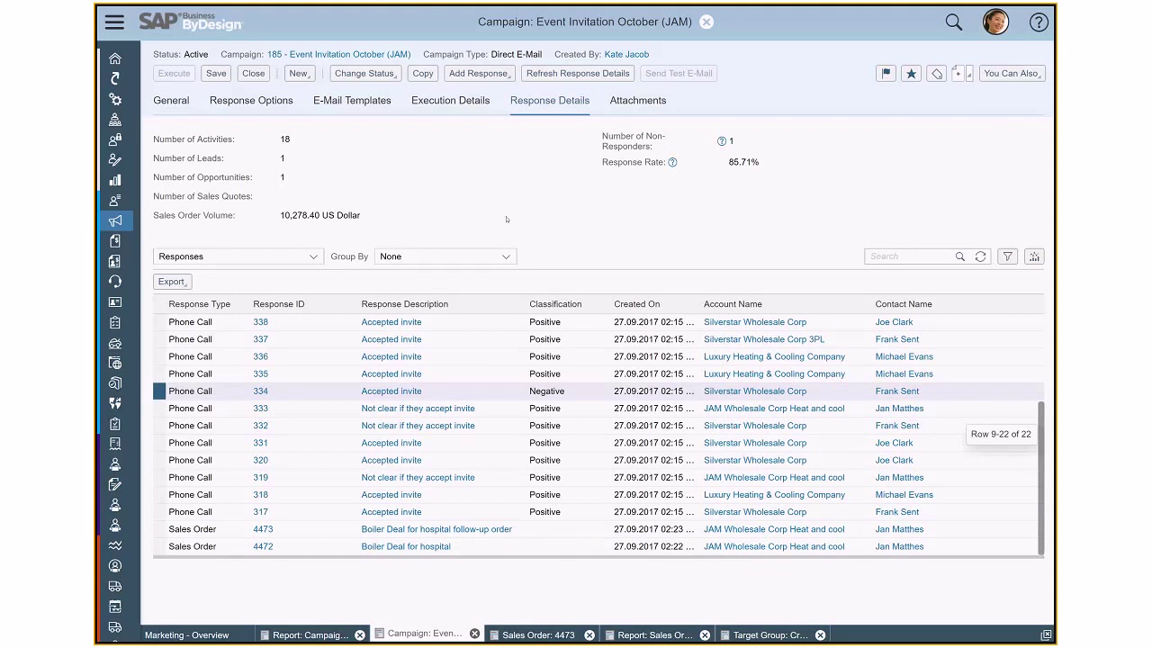
- Group campaign 185's responses by Response Type, showing 13 phone calls and 2 sales orders
left_click(506, 258)
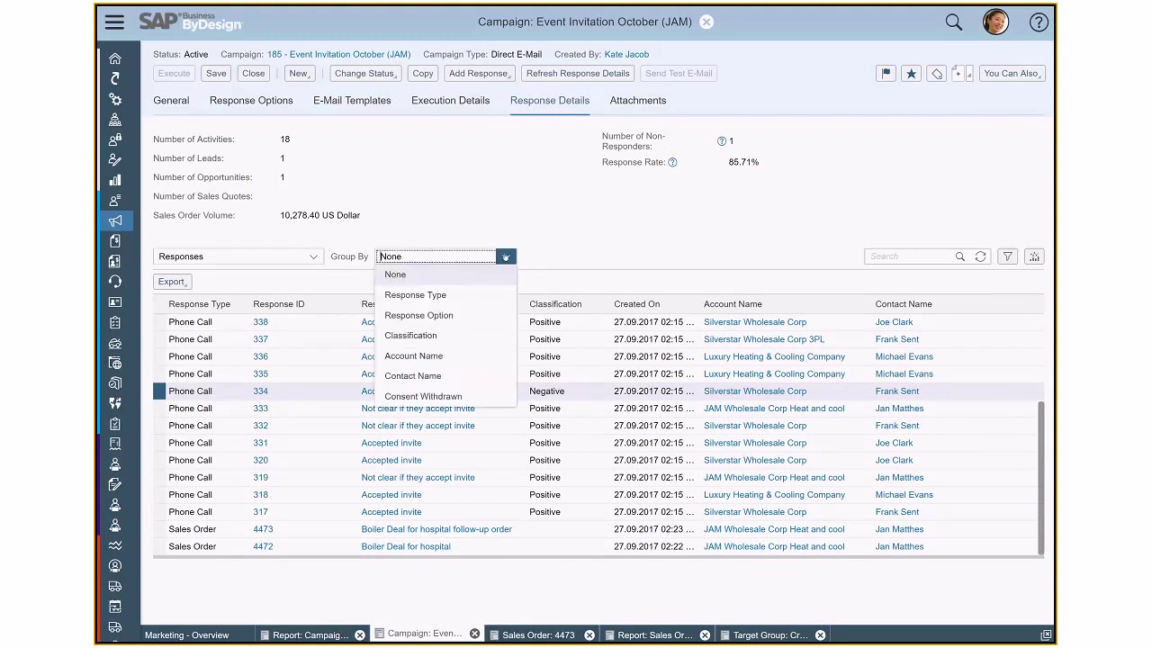
left_click(416, 296)
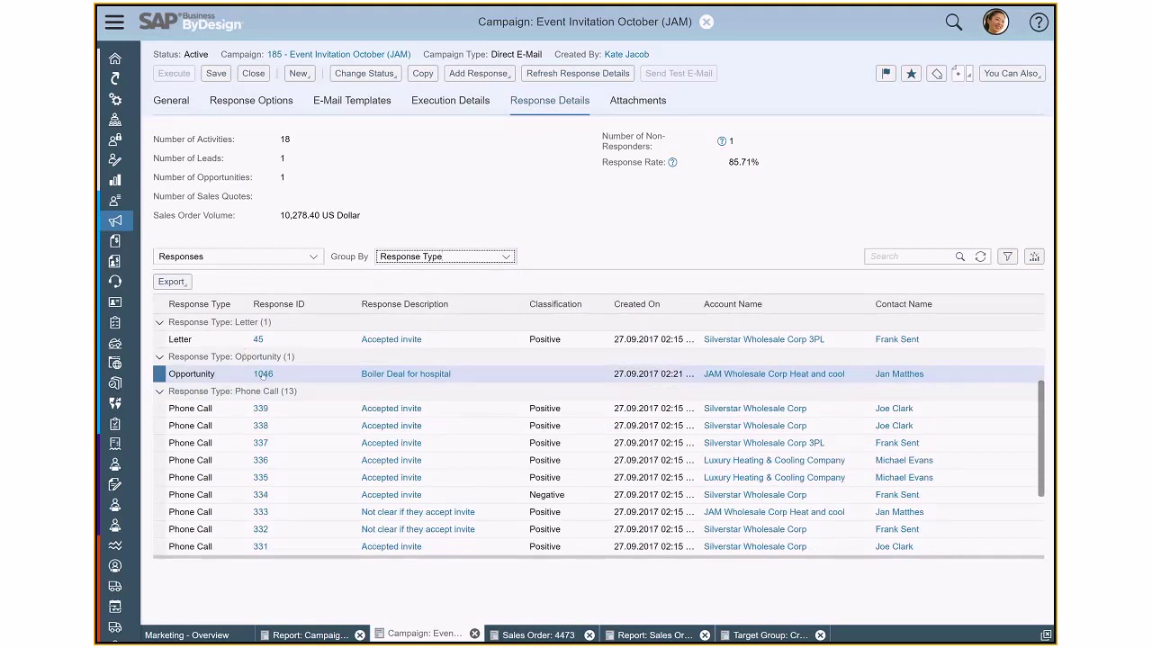
scroll(225, 351, "up", 3)
scroll(598, 432, "up", 1)
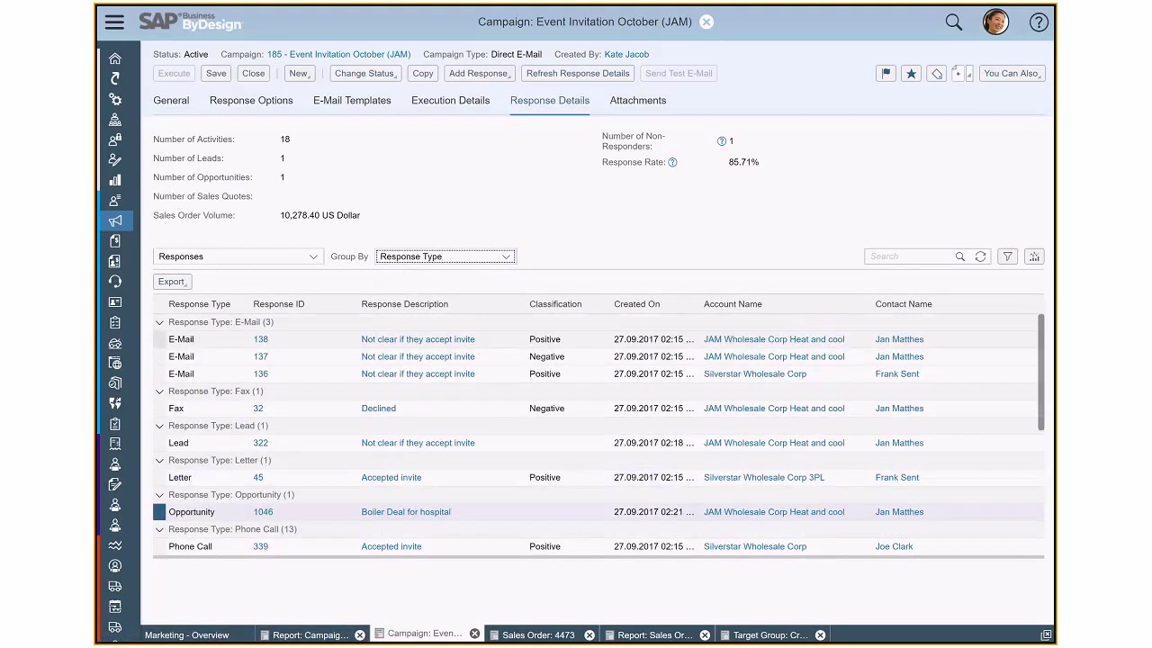
scroll(207, 375, "down", 2)
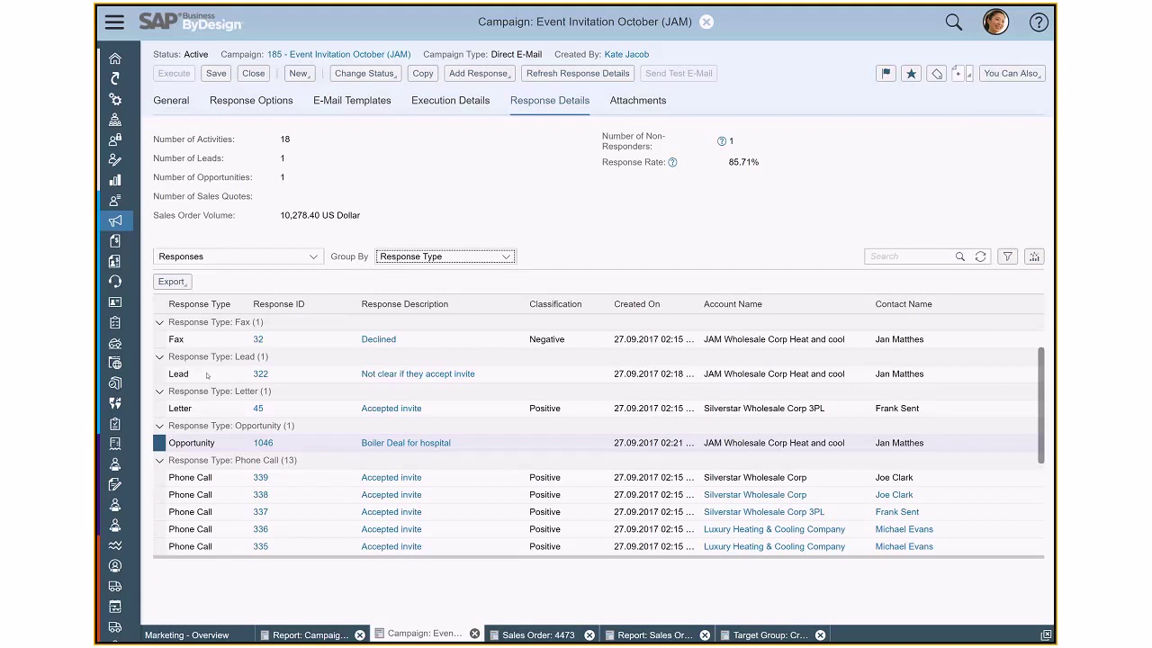
scroll(207, 375, "down", 5)
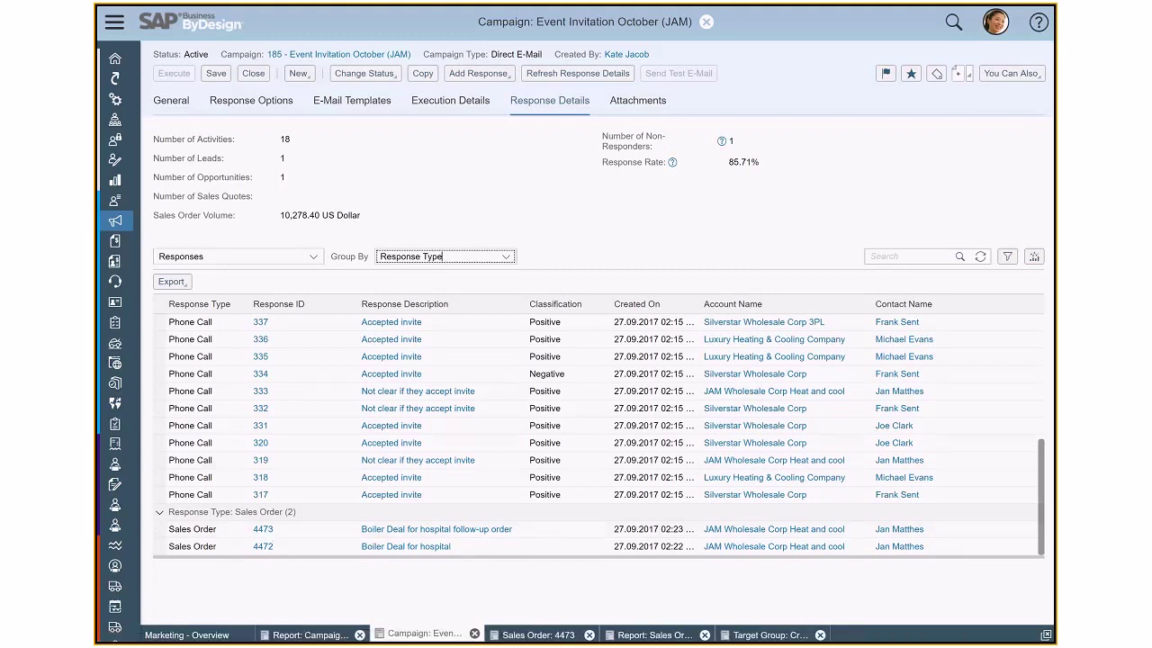
- Turn on the analytical view and show responses as a horizontal bar chart counted by type
left_click(1034, 256)
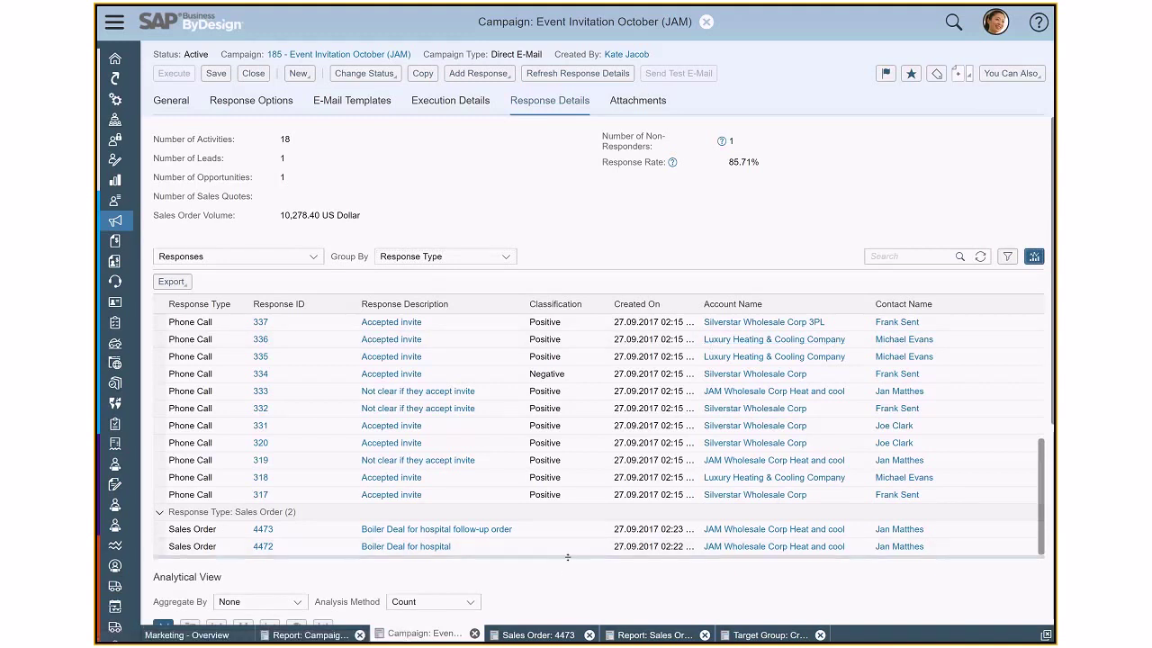
left_click_drag(567, 557, 753, 340)
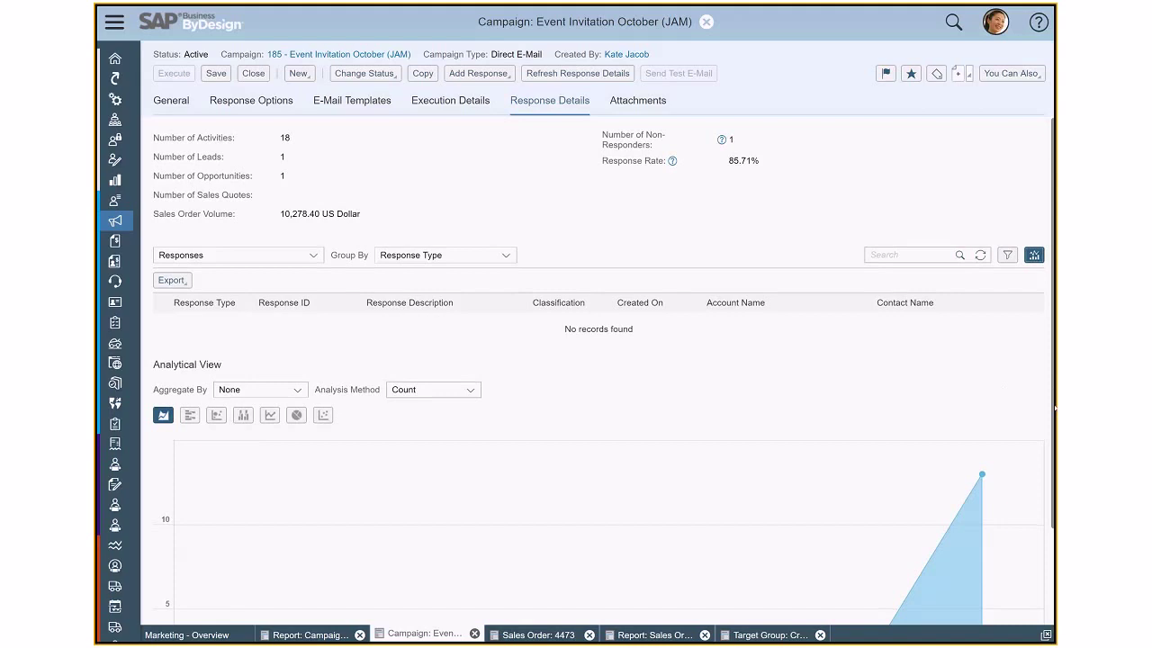
scroll(302, 362, "down", 2)
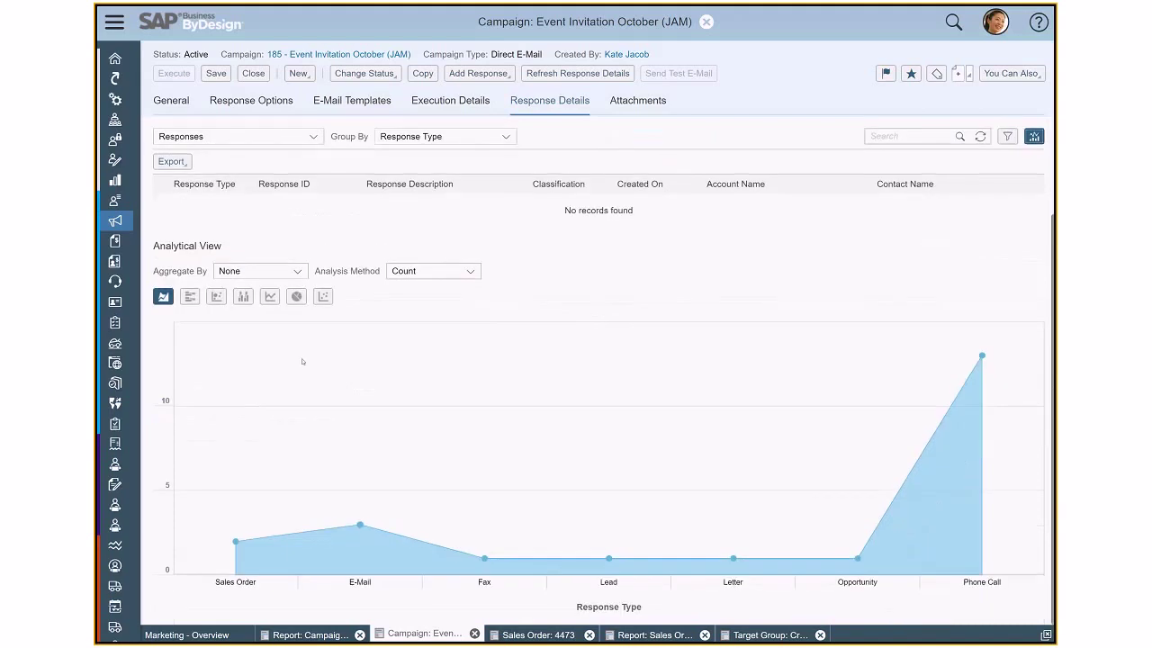
left_click(190, 298)
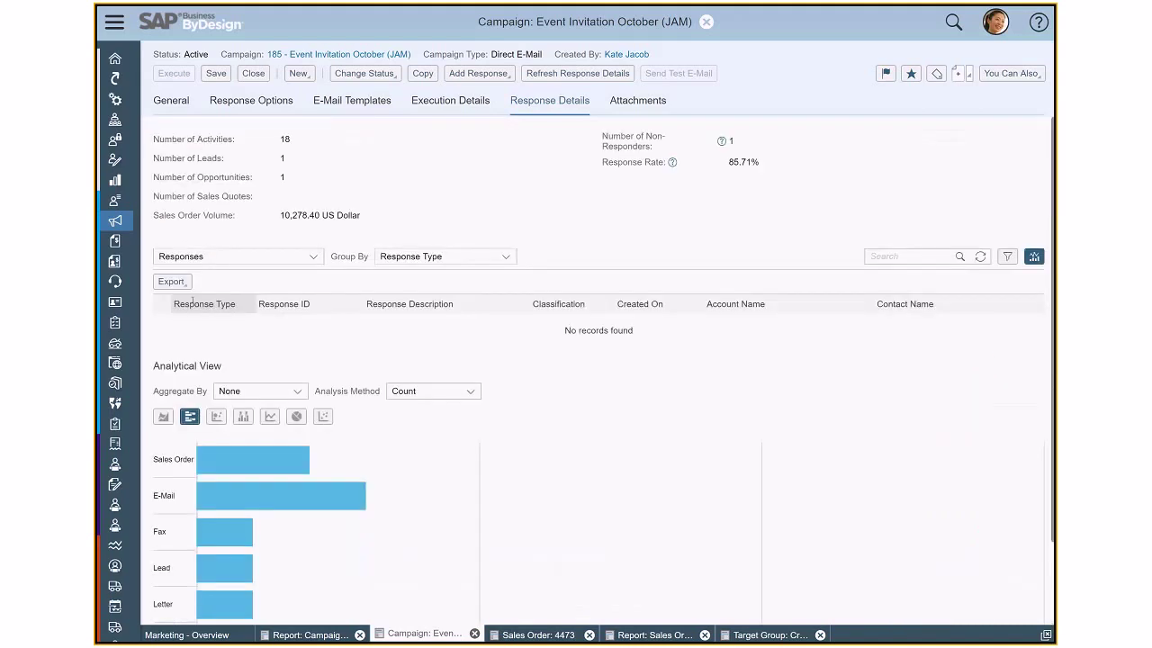
scroll(717, 506, "down", 2)
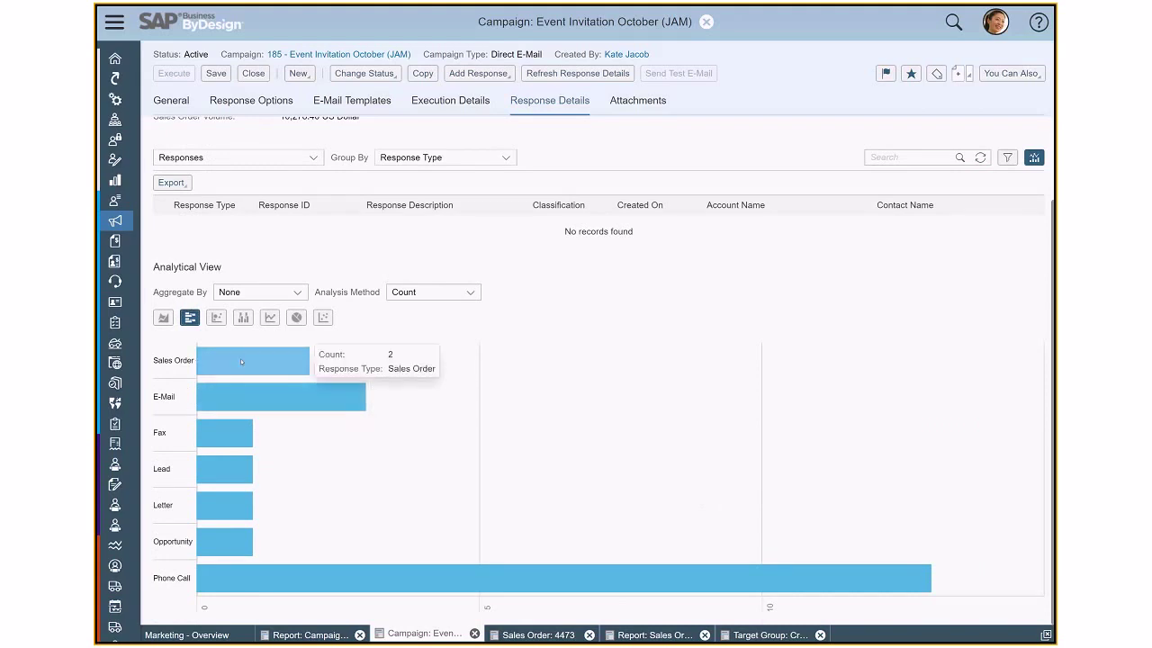
mouse_move(238, 394)
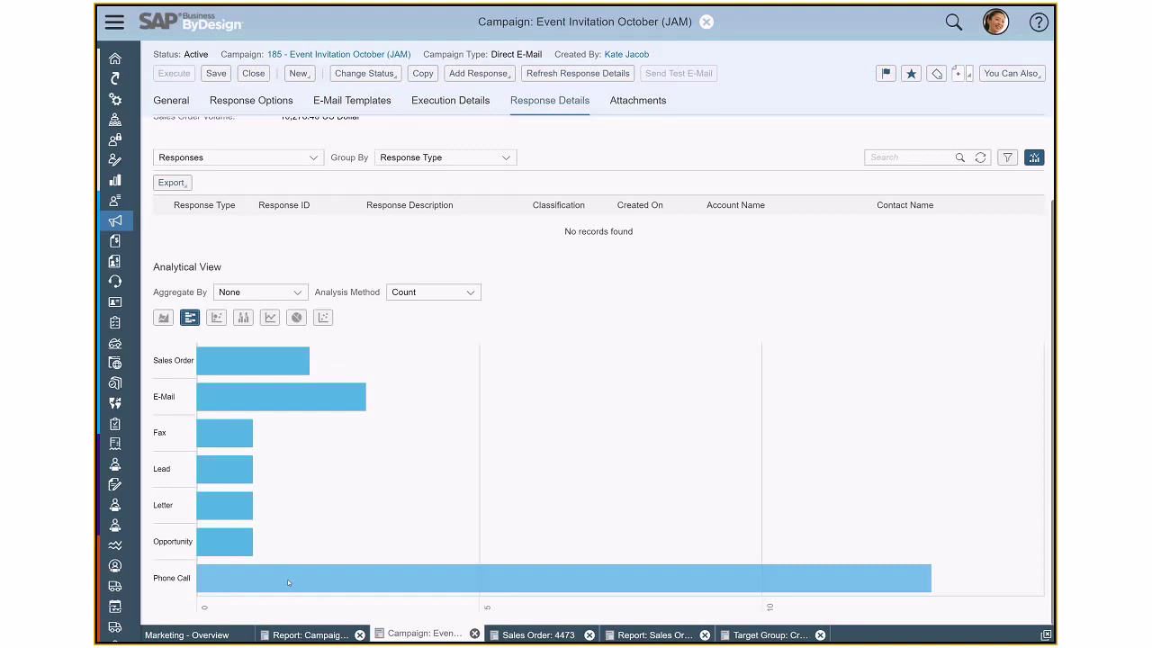
scroll(612, 486, "up", 2)
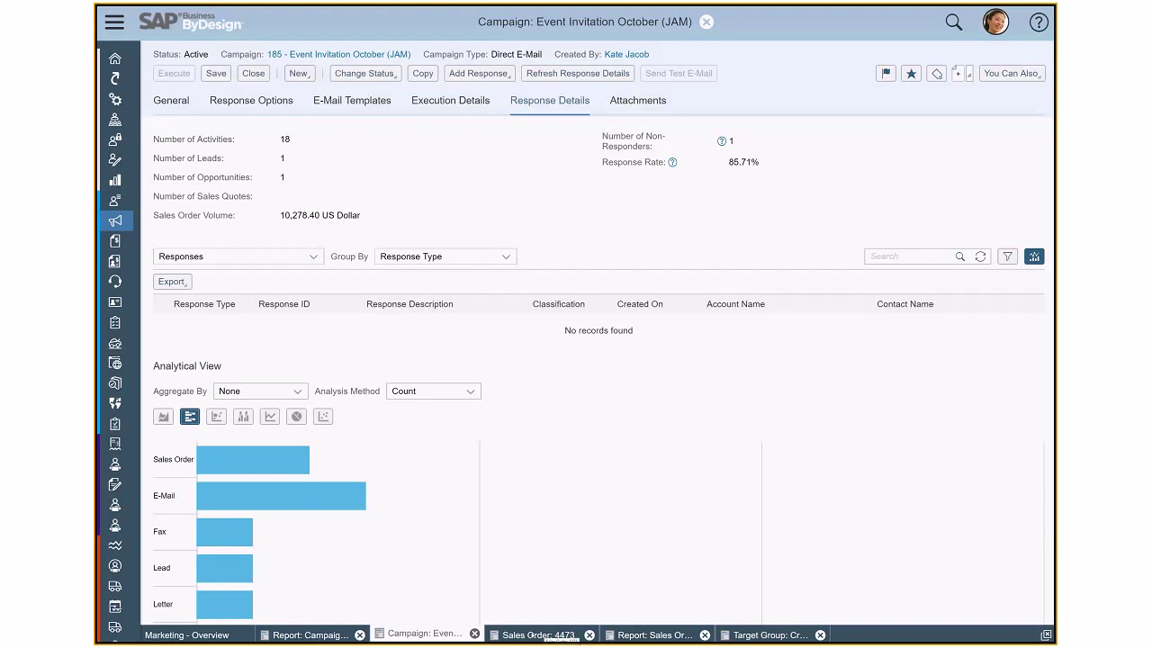
- Open sales order 4473 and review its General tab, with campaign Event Invitation October (JAM)
left_click(538, 634)
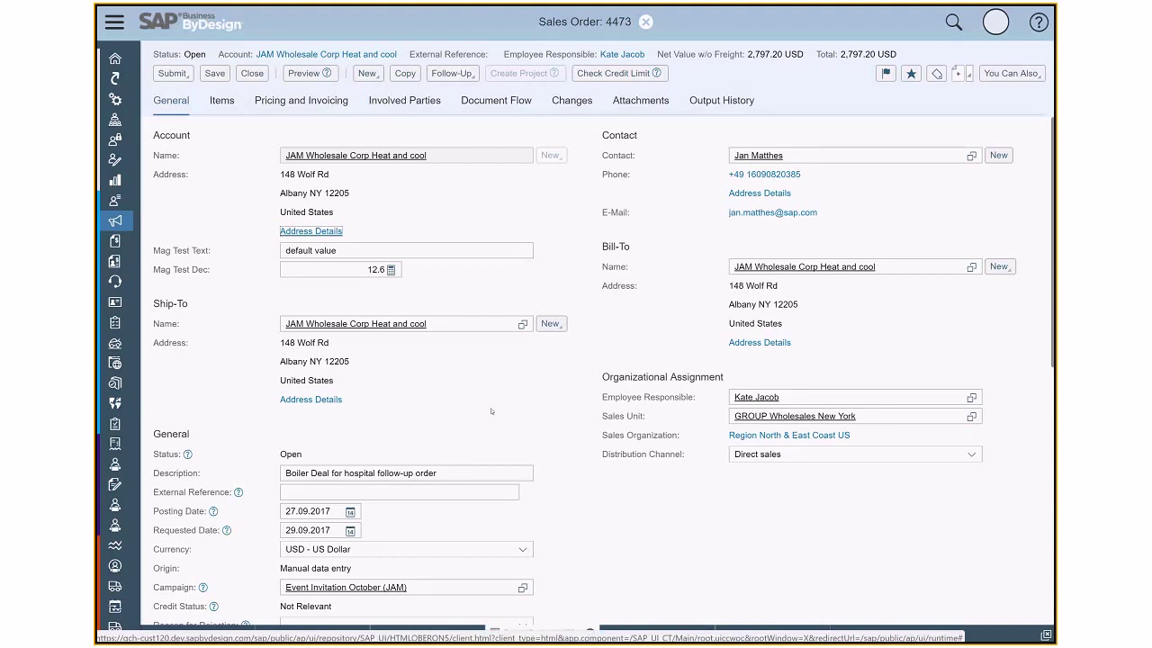
scroll(491, 411, "down", 3)
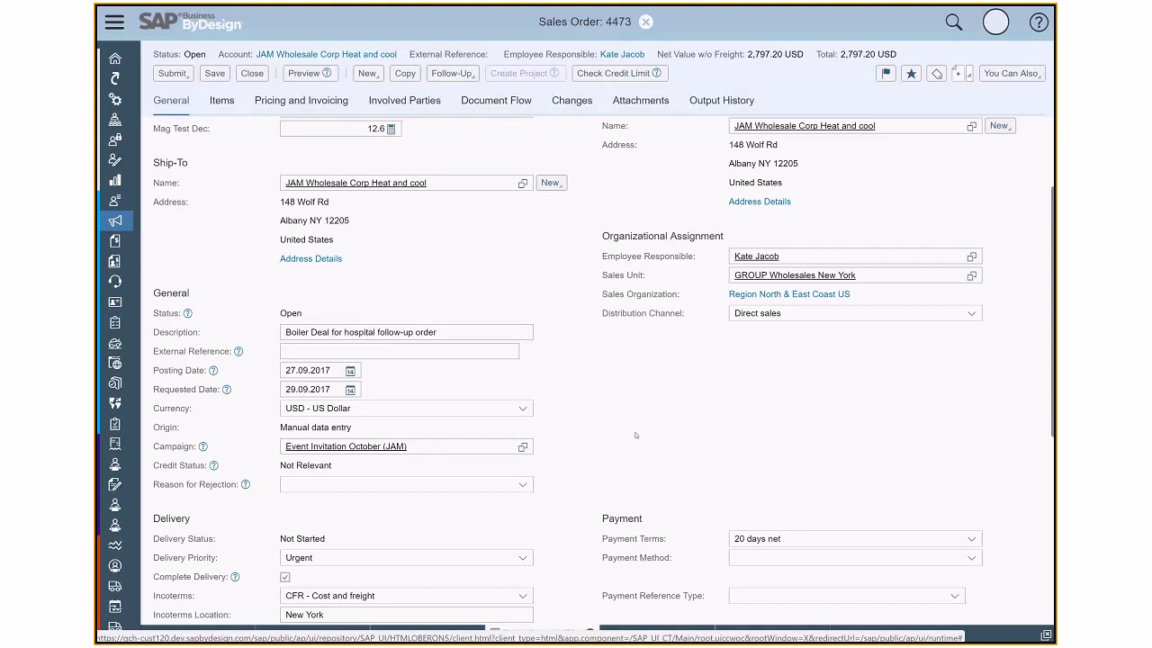
scroll(635, 435, "down", 3)
scroll(486, 270, "up", 6)
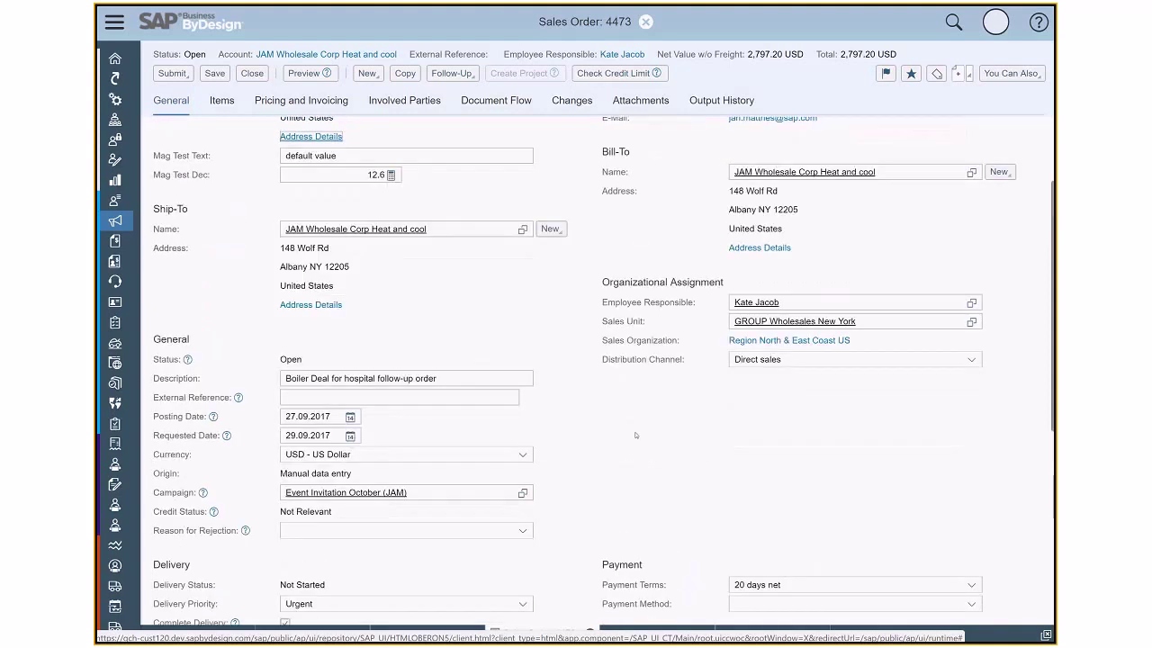
- Expand item 10.MCF-0001's pricing to show its list price from the Campaign Price List (Jam)
left_click(327, 103)
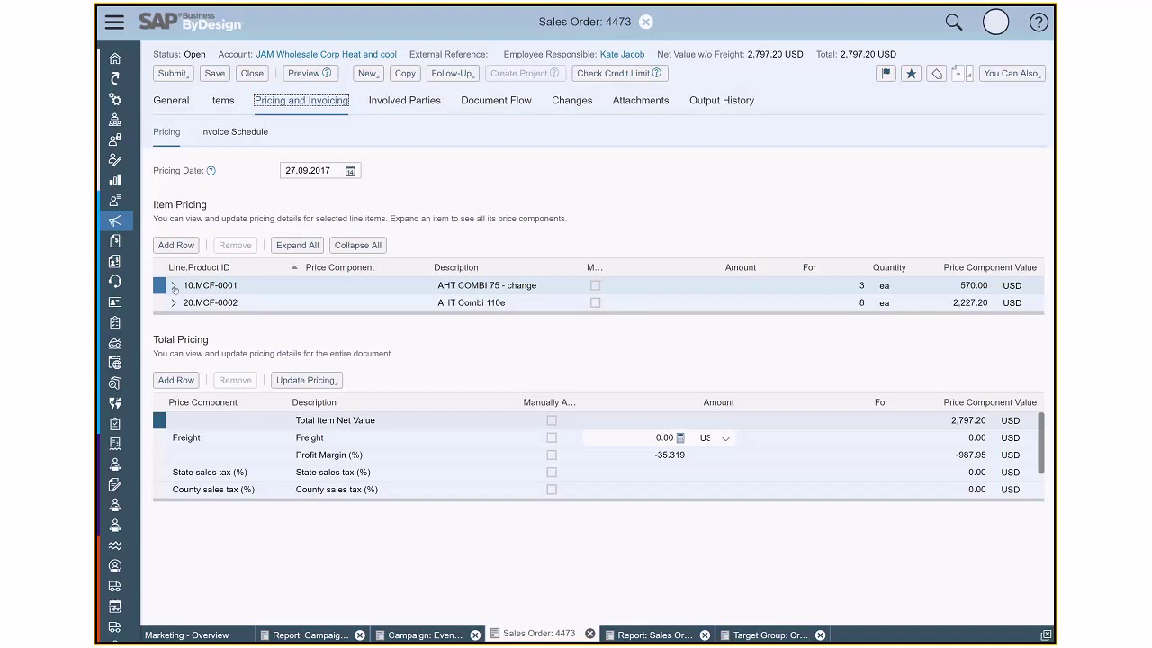
left_click(174, 286)
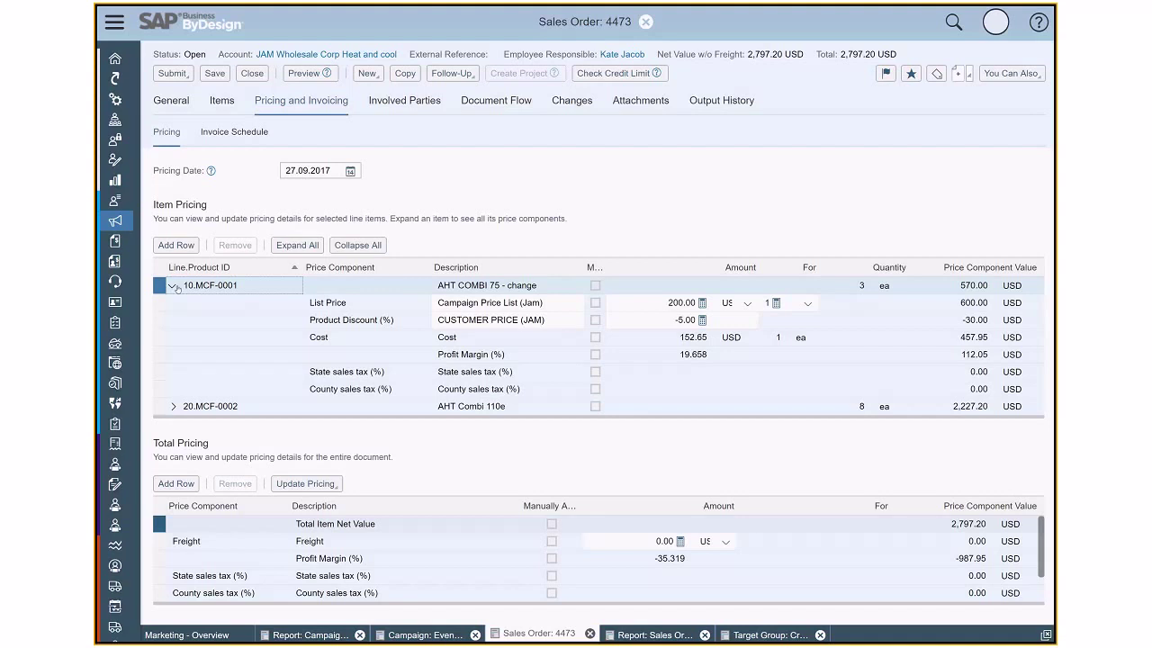
left_click(549, 305)
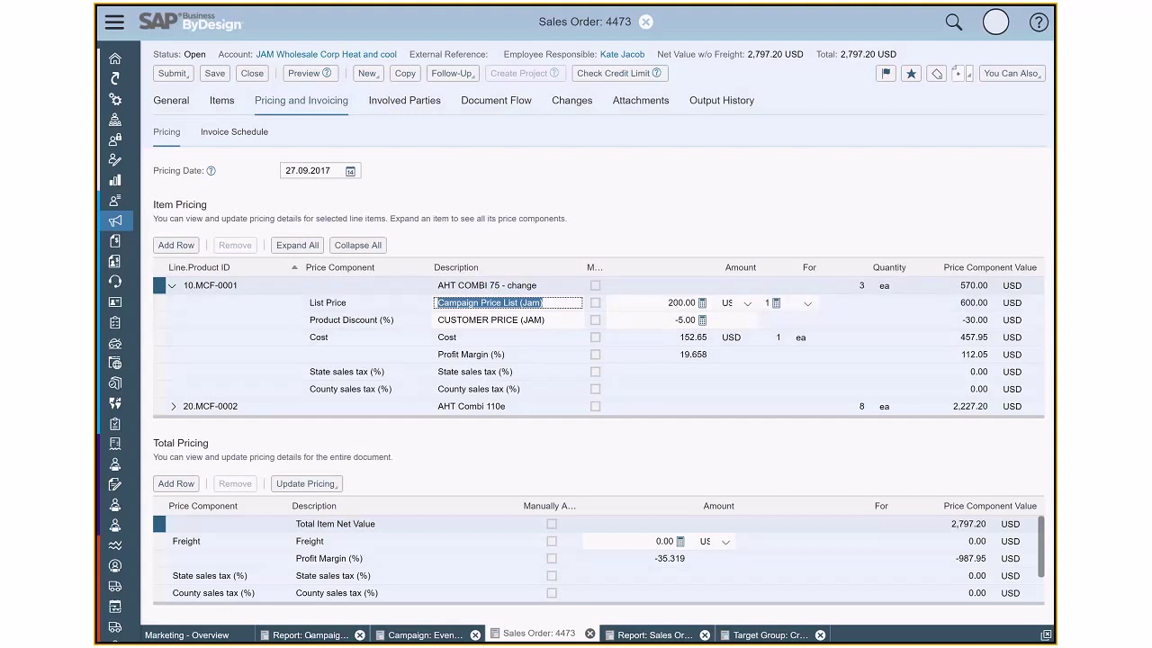
left_click(309, 636)
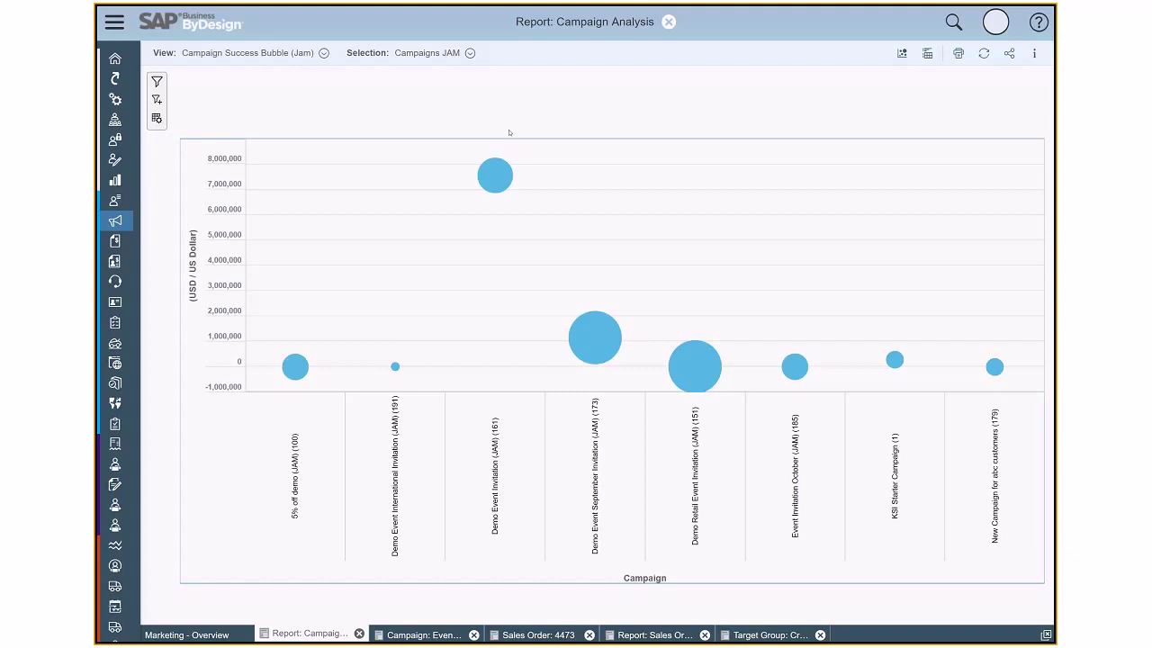
- Check the leading Demo Event Invitation (JAM) bubble, showing a 7,552,922 sales order volume
mouse_move(493, 184)
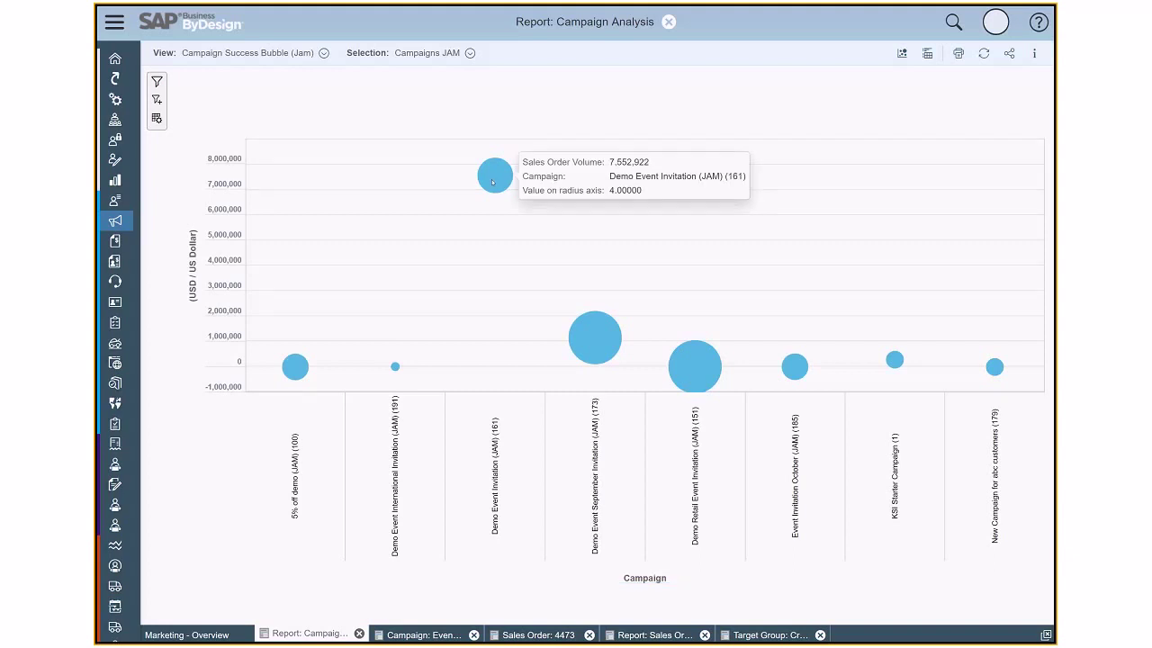